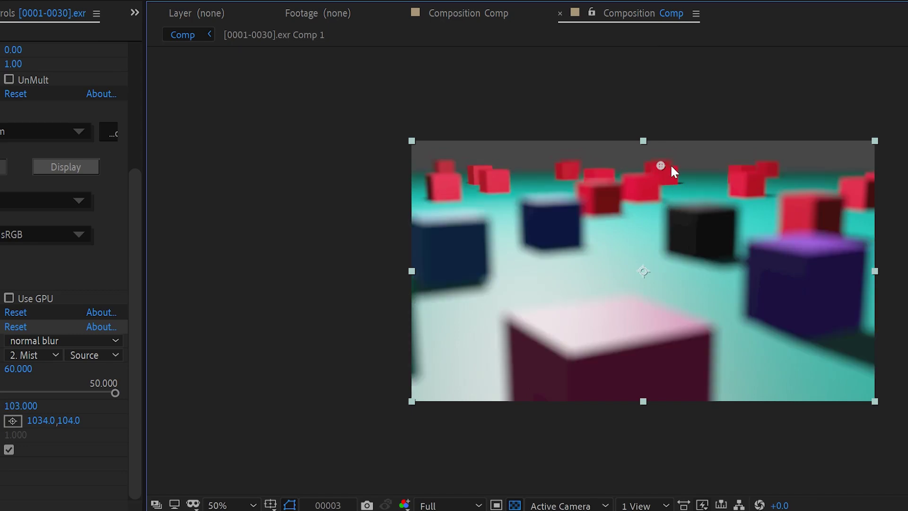
Pick the FL Depth Of Field focus point on the navy cube in the Composition viewer
click(16, 421)
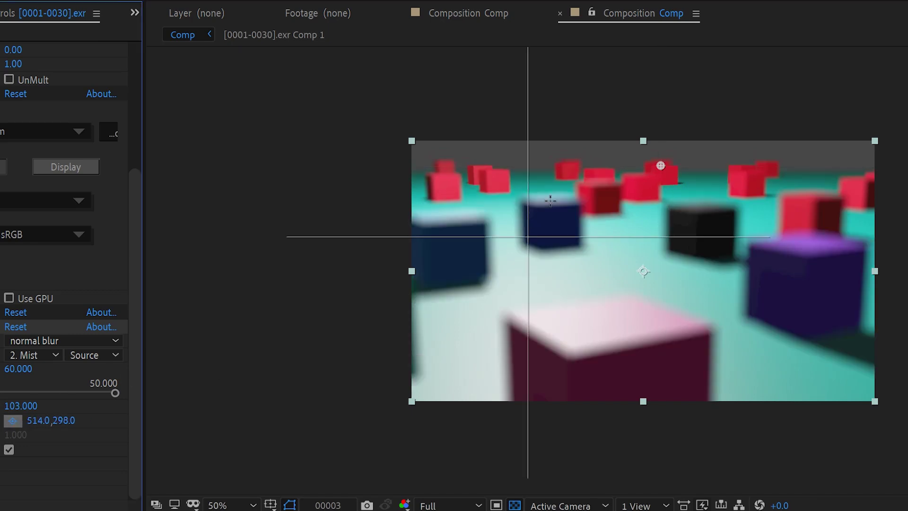
click(494, 181)
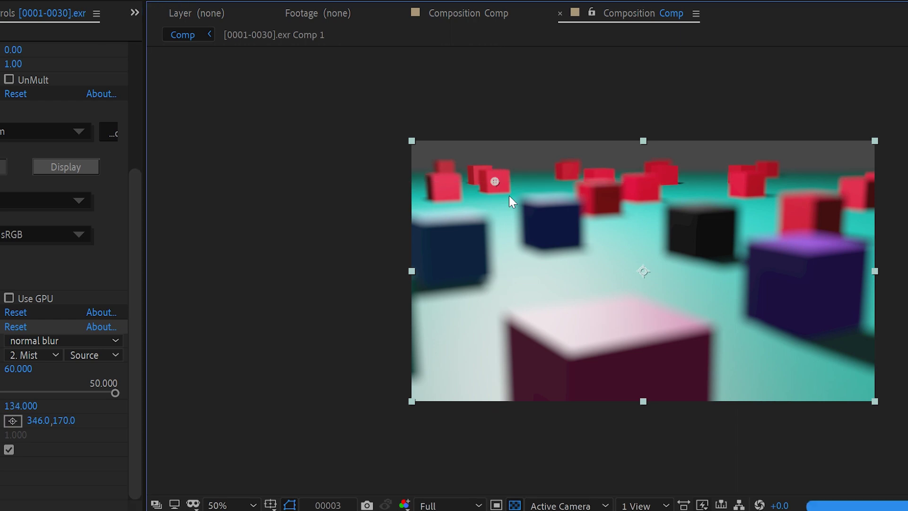
click(533, 199)
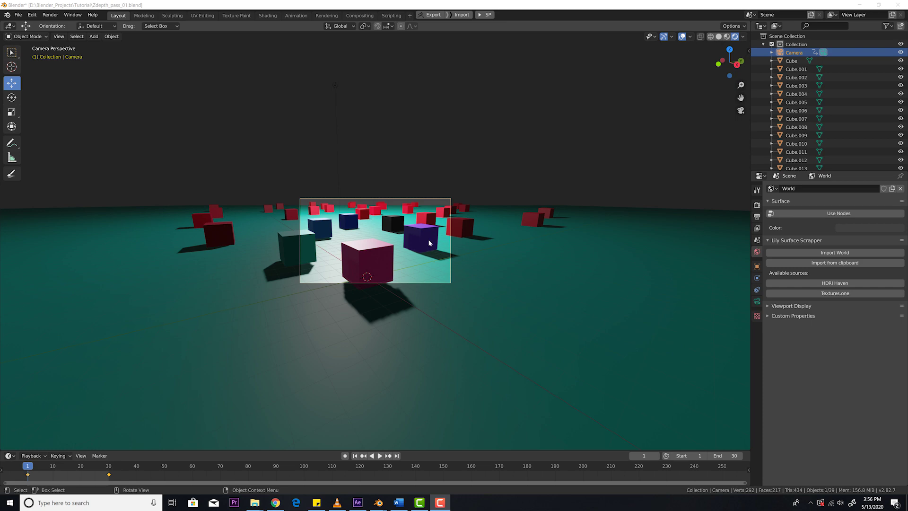
middle_drag(516, 223, 493, 214)
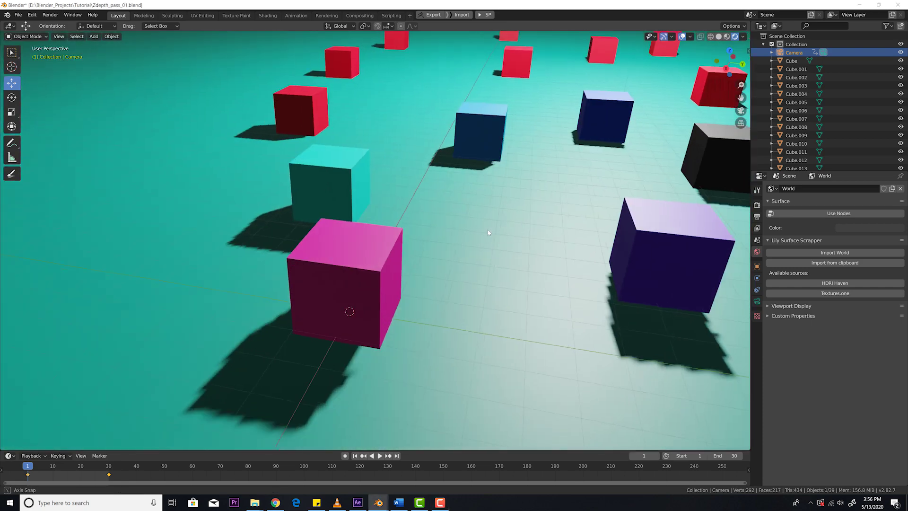
scroll(492, 214, down, 6)
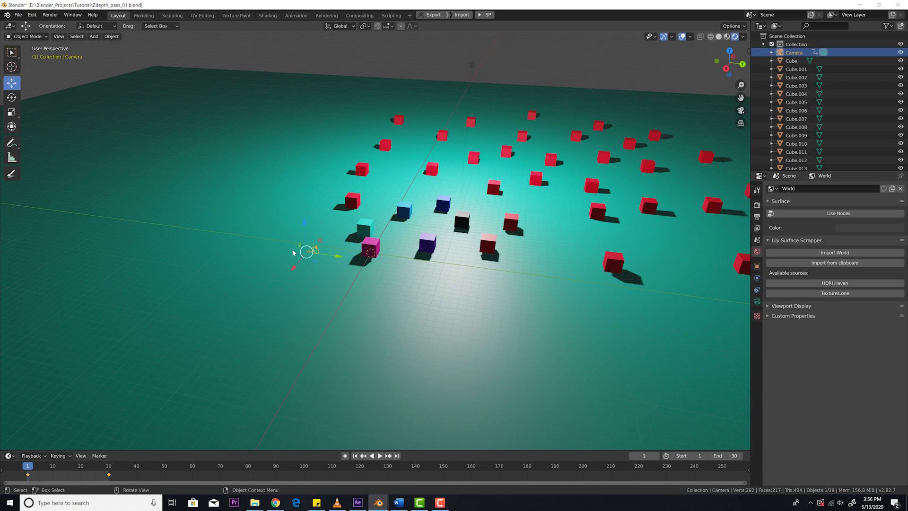
scroll(520, 198, down, 2)
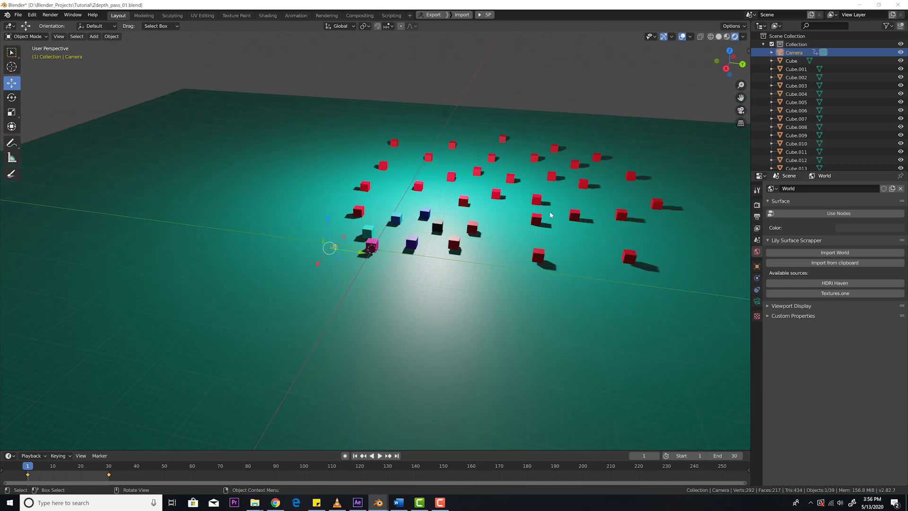
key(KP_0)
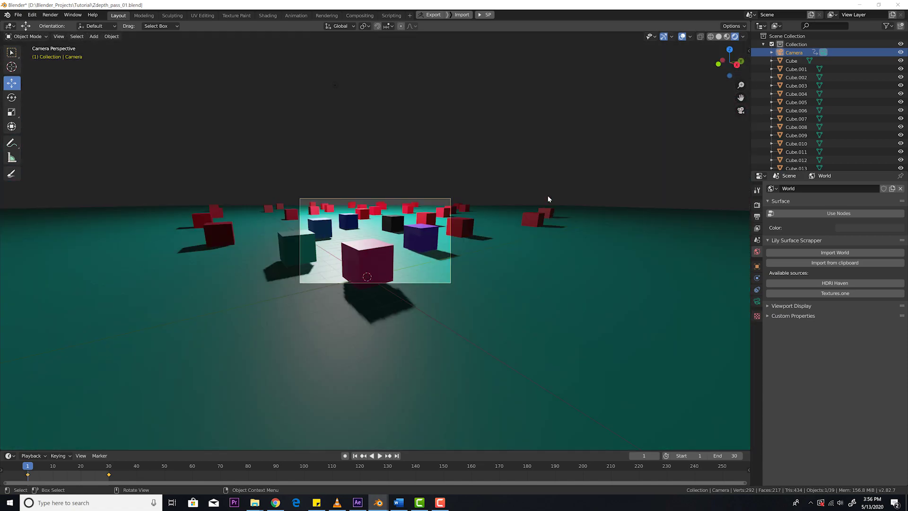
click(360, 15)
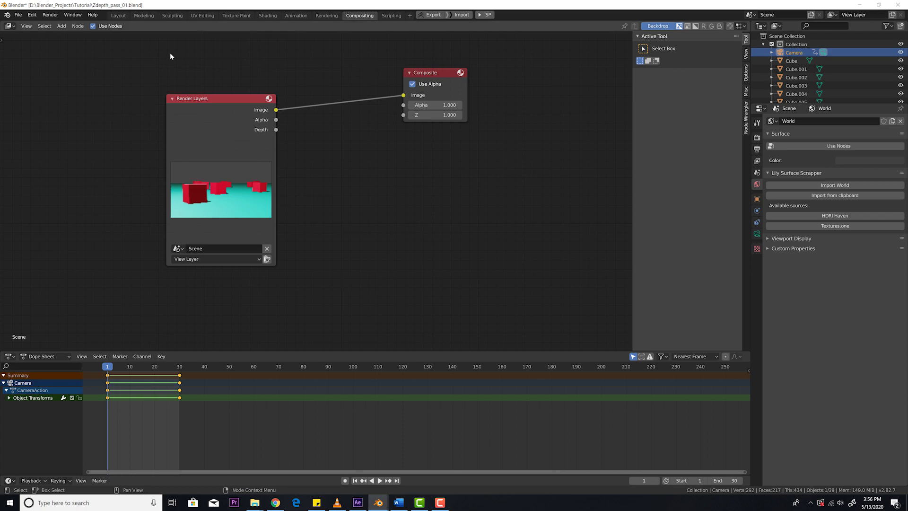
click(94, 26)
key(F12)
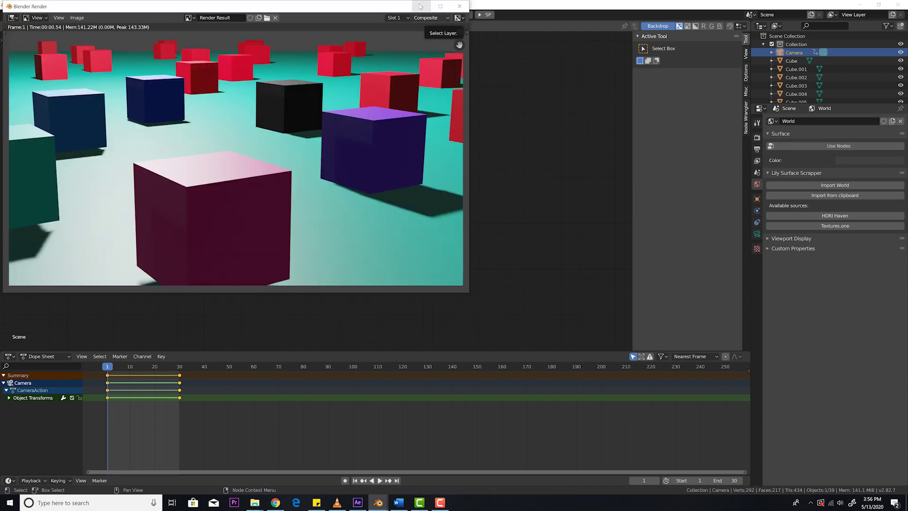
click(460, 6)
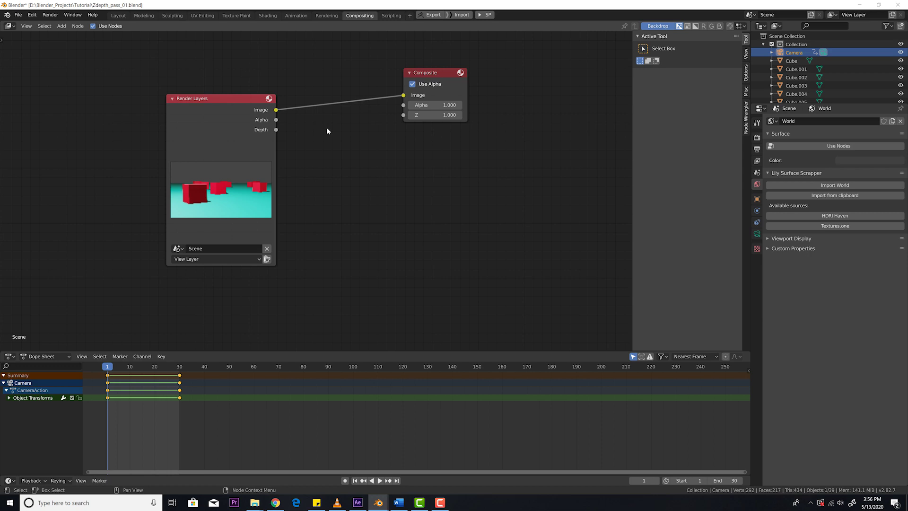
Back in Layout, turn on Mist in the camera's Viewport Display settings
click(118, 15)
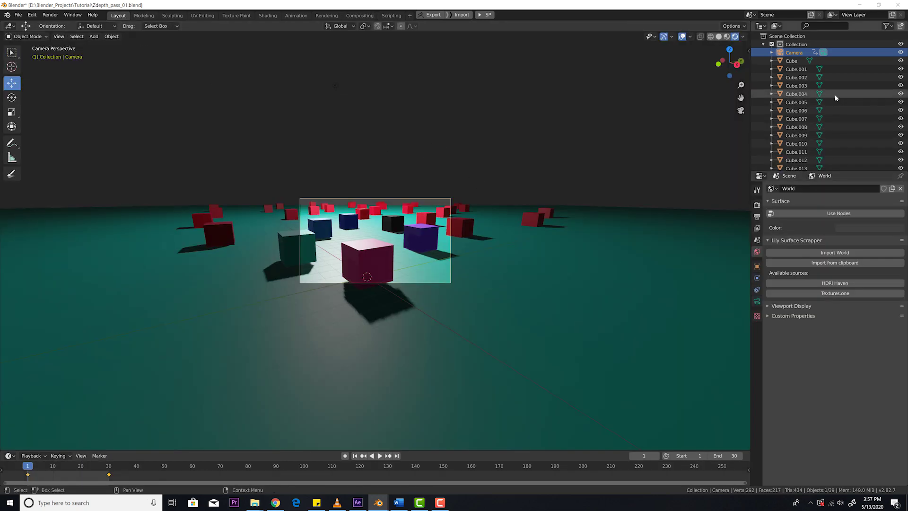
click(756, 229)
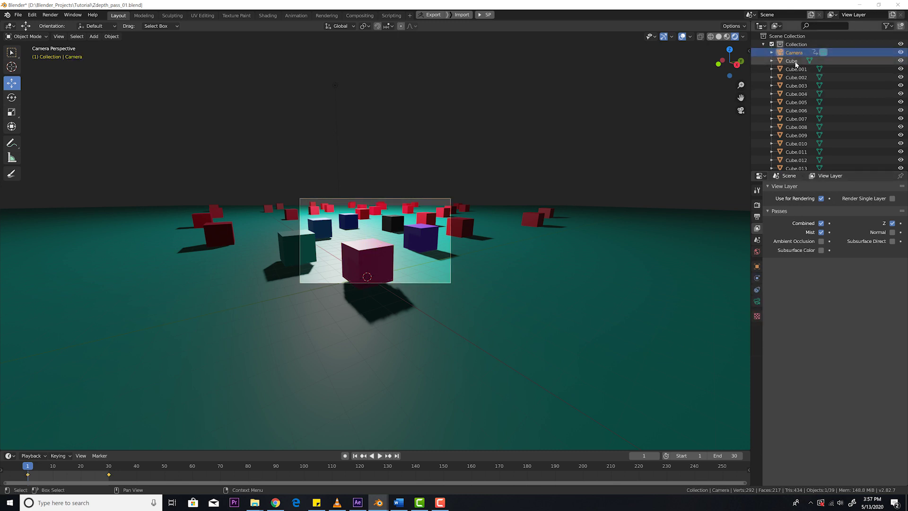
click(757, 303)
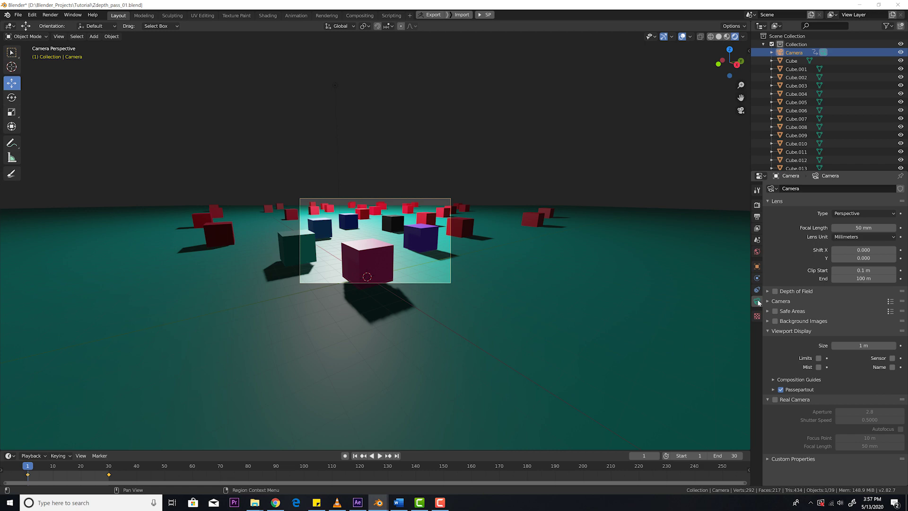
click(768, 331)
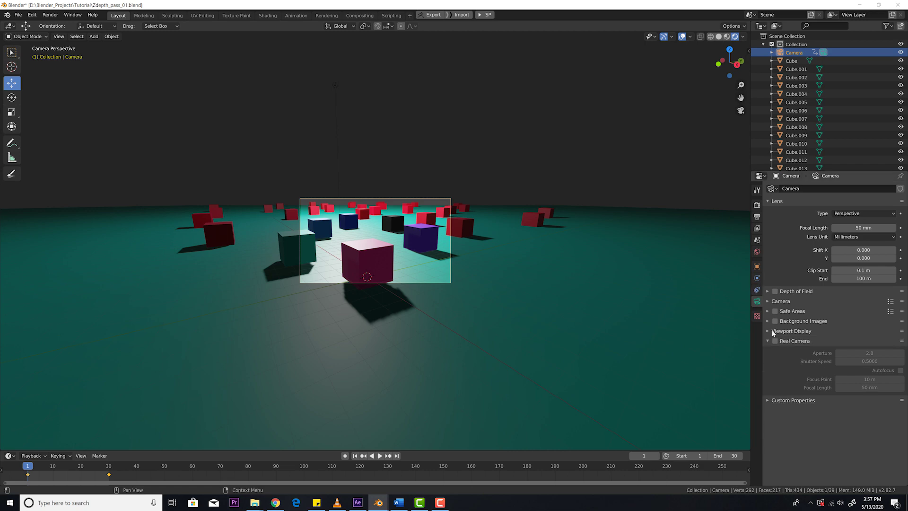
click(773, 332)
click(818, 367)
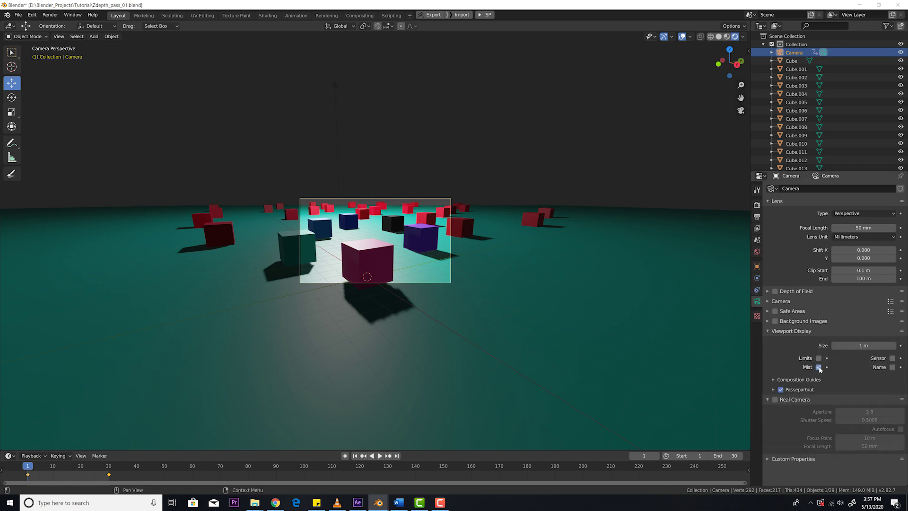
Orbit and zoom out to view the camera from floor level
middle_drag(628, 262, 338, 235)
scroll(472, 246, down, 4)
middle_drag(483, 272, 456, 254)
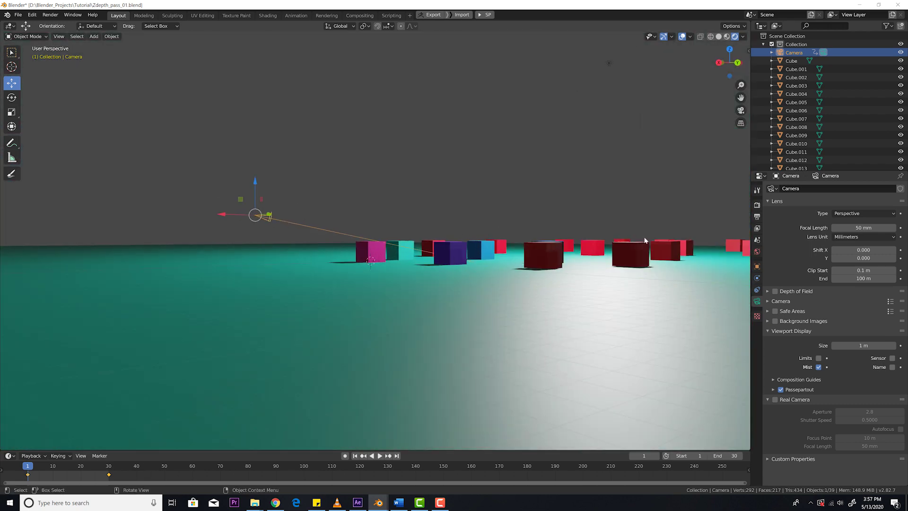
Try a World mist Start of 5 m, then undo it back to 0 m
click(757, 251)
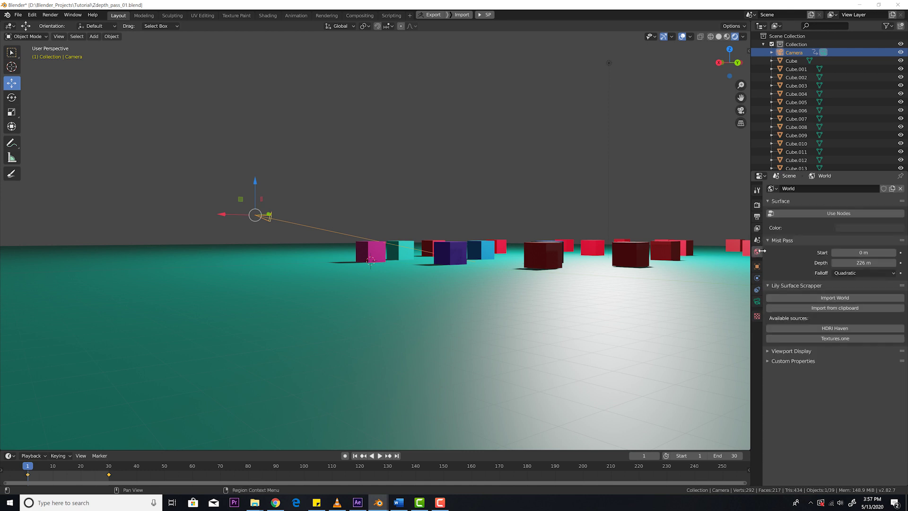
click(786, 241)
click(768, 241)
scroll(473, 189, down, 2)
click(862, 252)
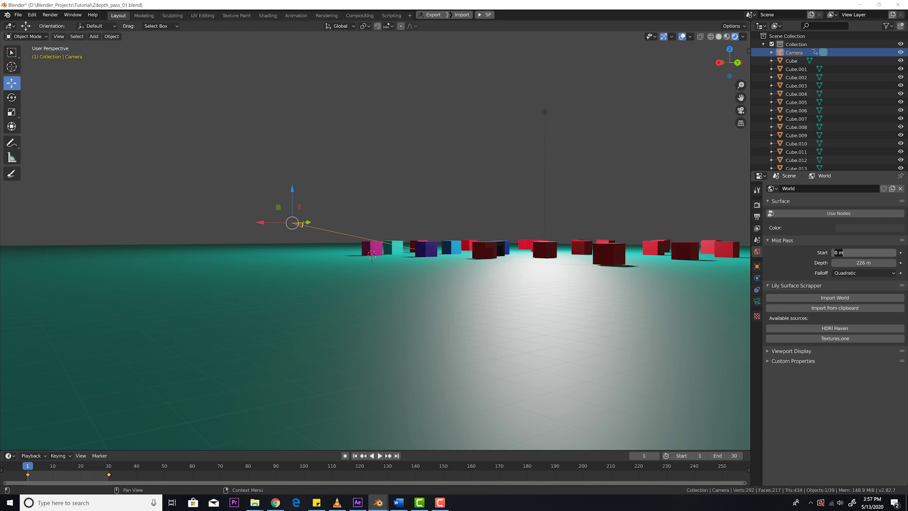
text(5)
key(Return)
middle_drag(371, 189, 356, 199)
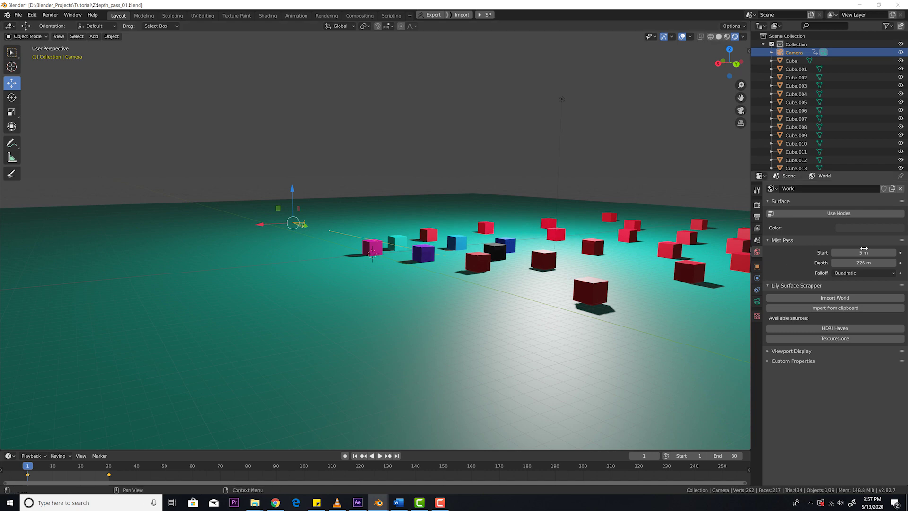
key(ctrl+z)
Adjust the mist Depth through several trial values to a final 206 m
scroll(598, 254, down, 4)
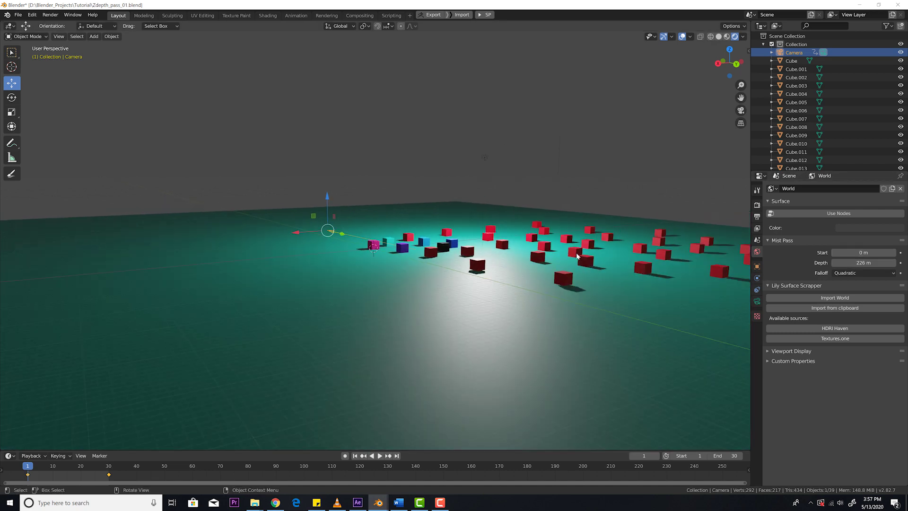
scroll(597, 254, down, 6)
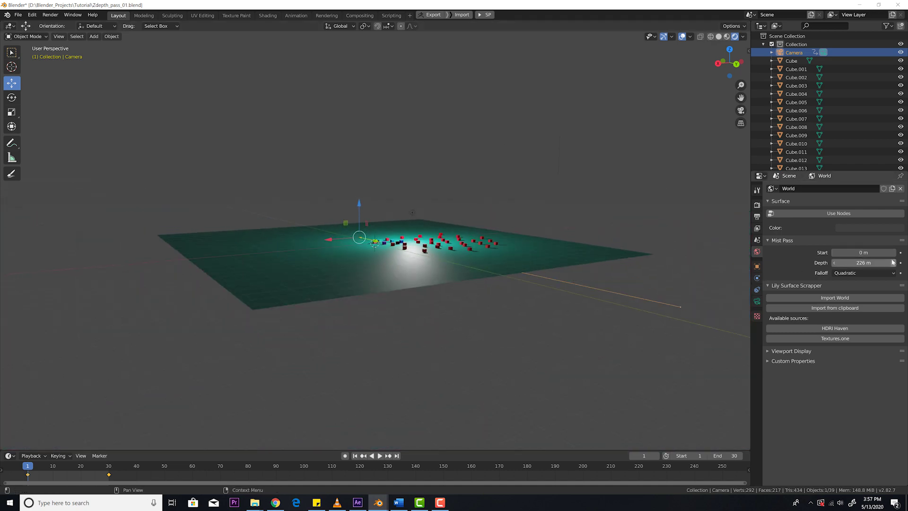
mouse_move(863, 263)
mouse_down()
mouse_move(846, 266)
mouse_move(855, 265)
mouse_up()
middle_drag(669, 300, 470, 299)
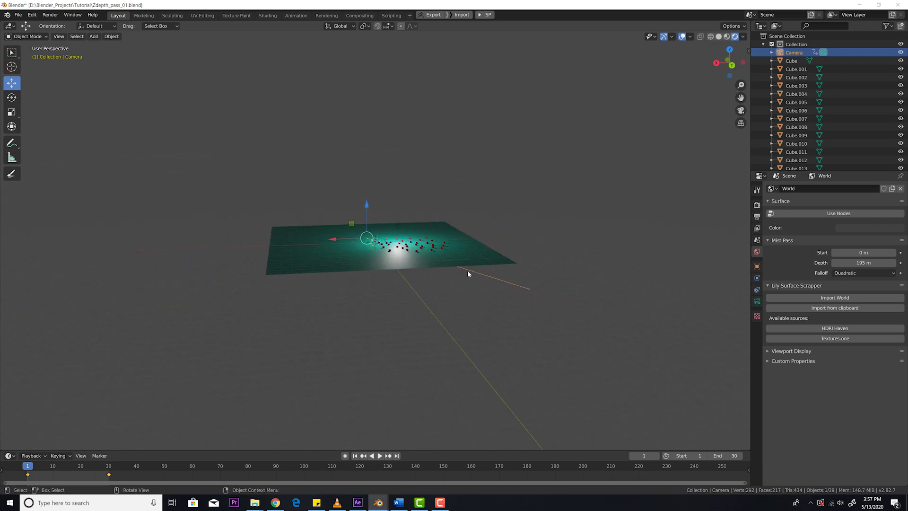
mouse_move(872, 261)
mouse_down()
mouse_move(889, 261)
mouse_move(865, 263)
mouse_up()
click(863, 263)
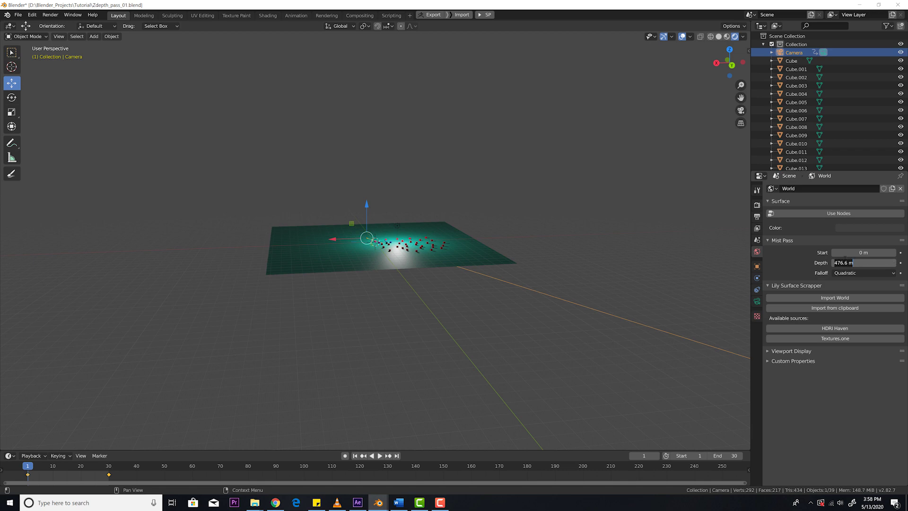
text(188)
key(Return)
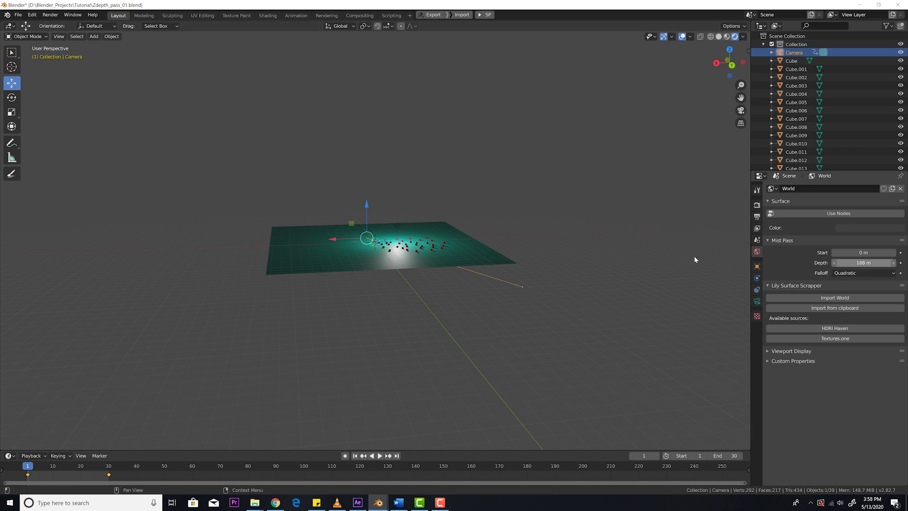
middle_drag(694, 260, 600, 285)
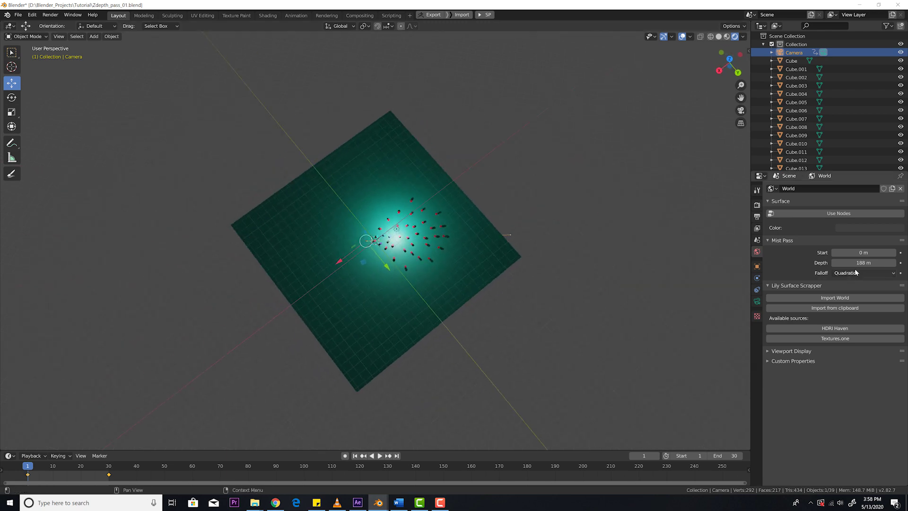
drag(857, 262, 862, 263)
middle_drag(548, 278, 476, 242)
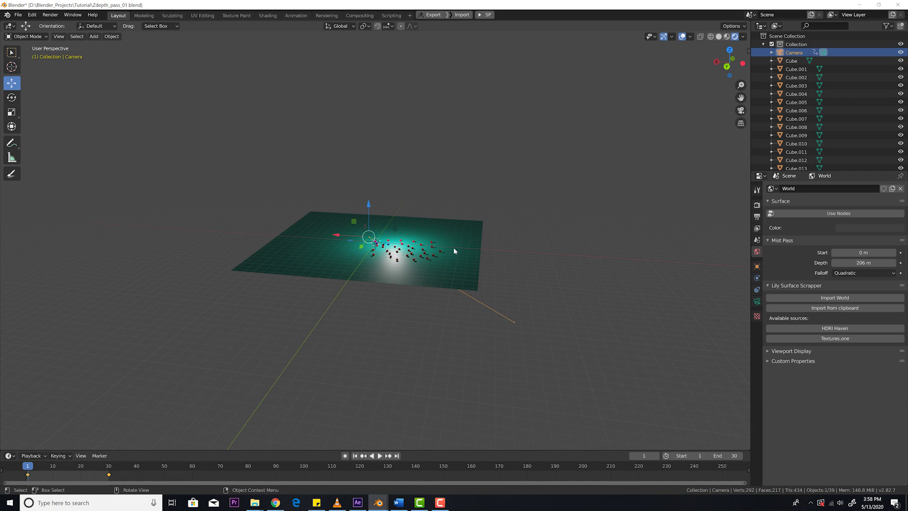
In the Compositing workspace, render the frame with F12 and move the render window aside
click(359, 15)
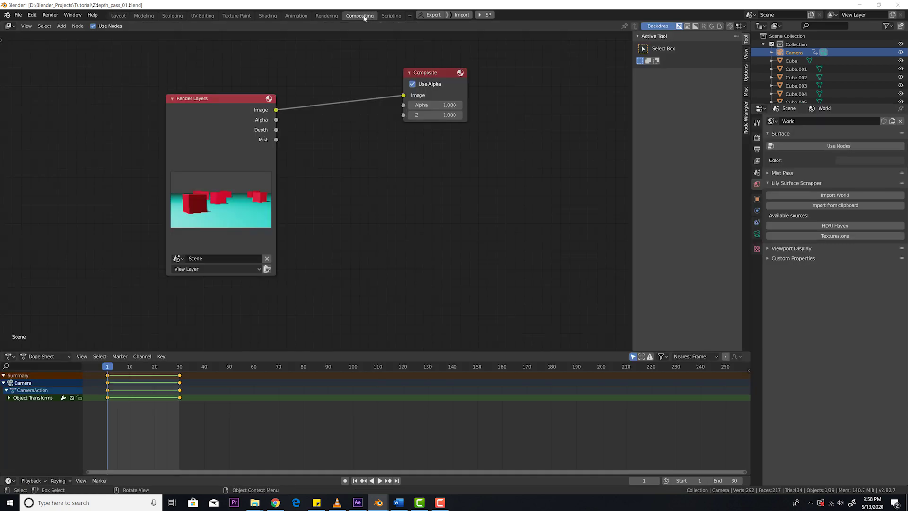
key(F12)
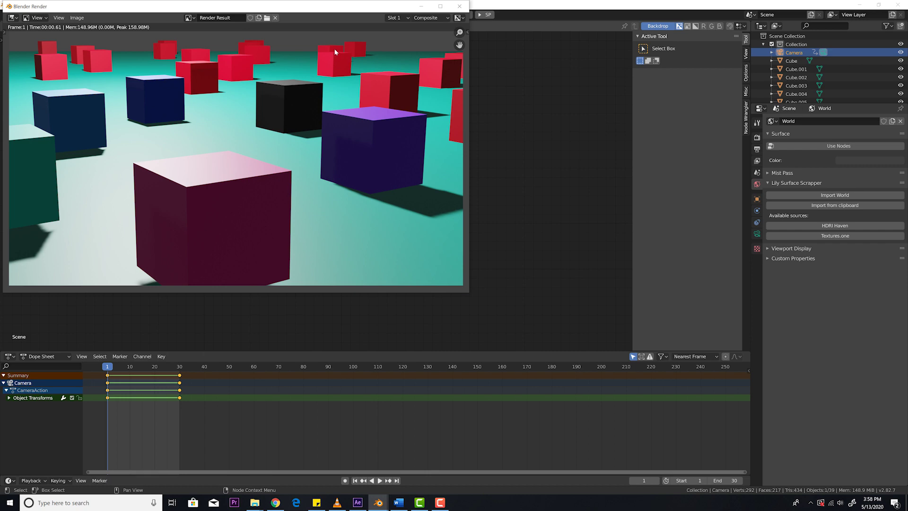
drag(328, 6, 470, 229)
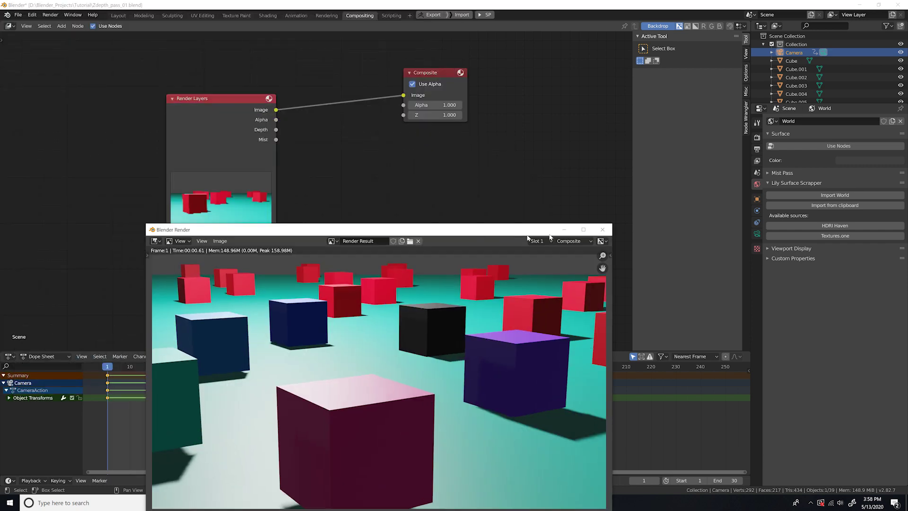
drag(549, 237, 698, 349)
click(336, 163)
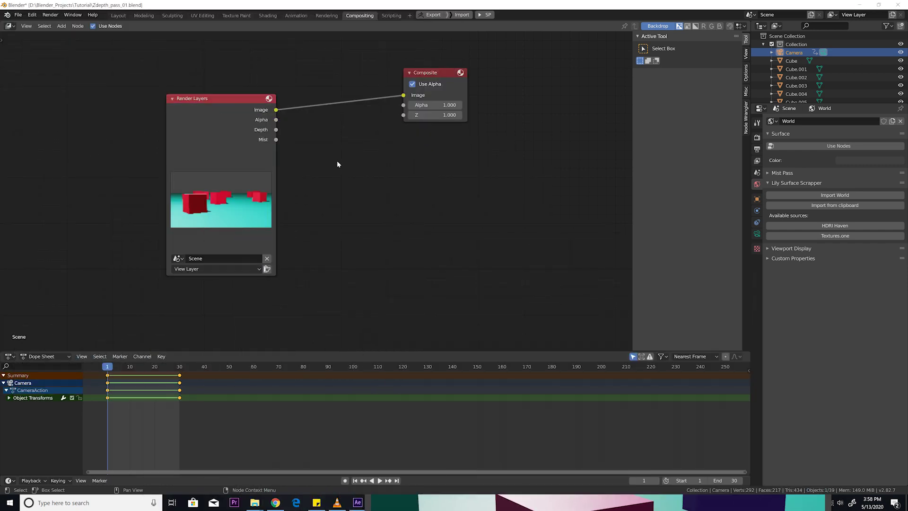
Add an Invert node, then a Gamma node to its right
key(shift+a)
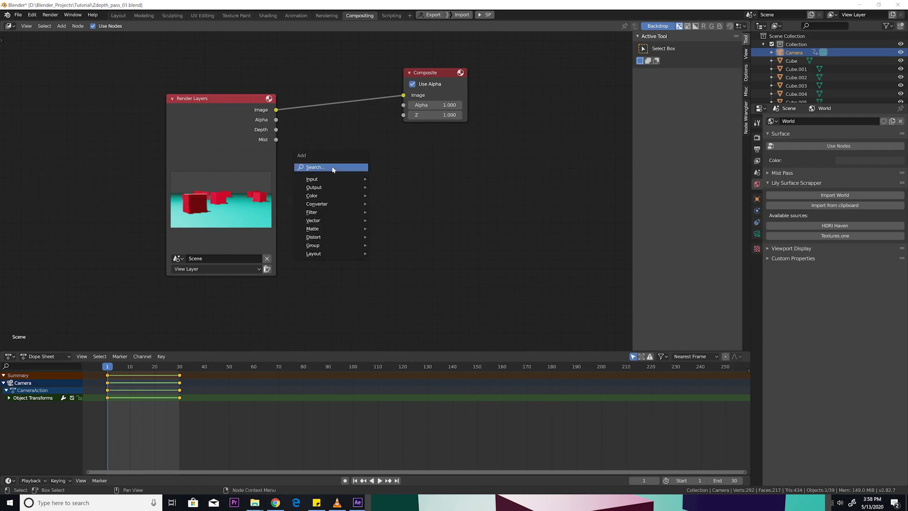
click(332, 168)
text(inver)
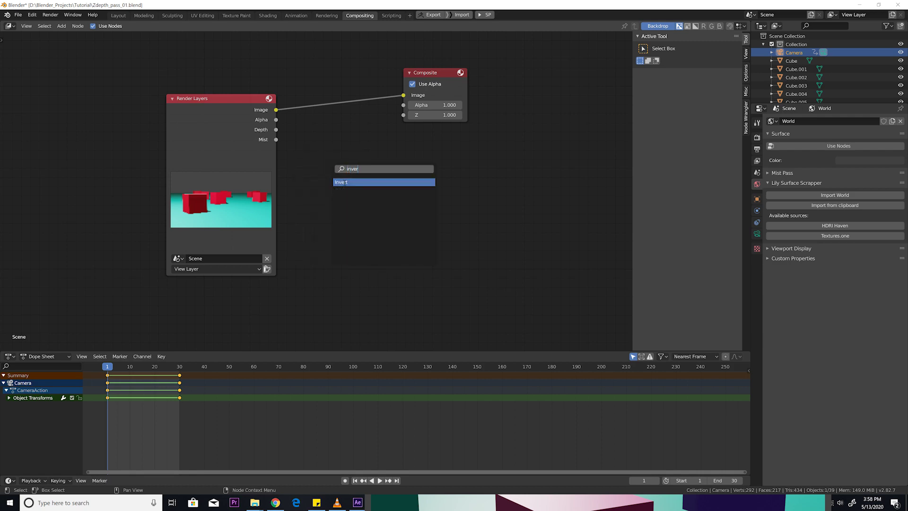
key(Return)
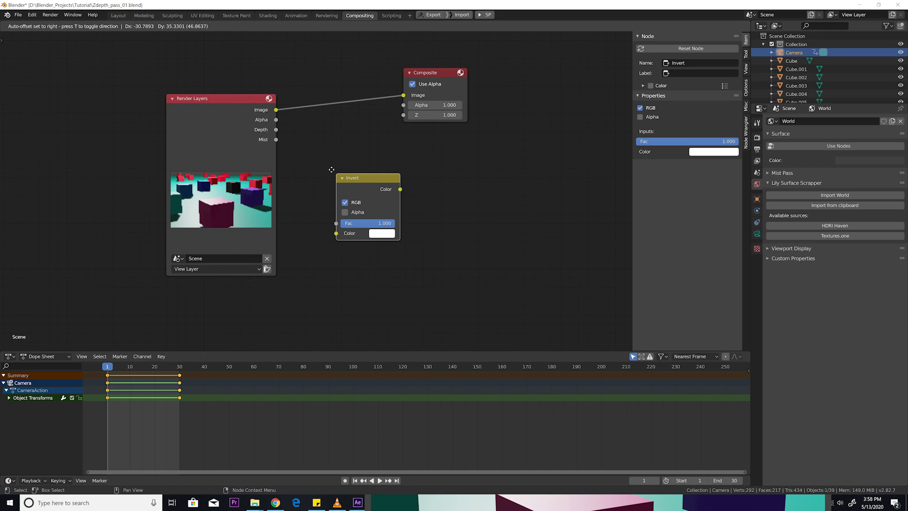
click(326, 164)
key(shift+a)
click(440, 201)
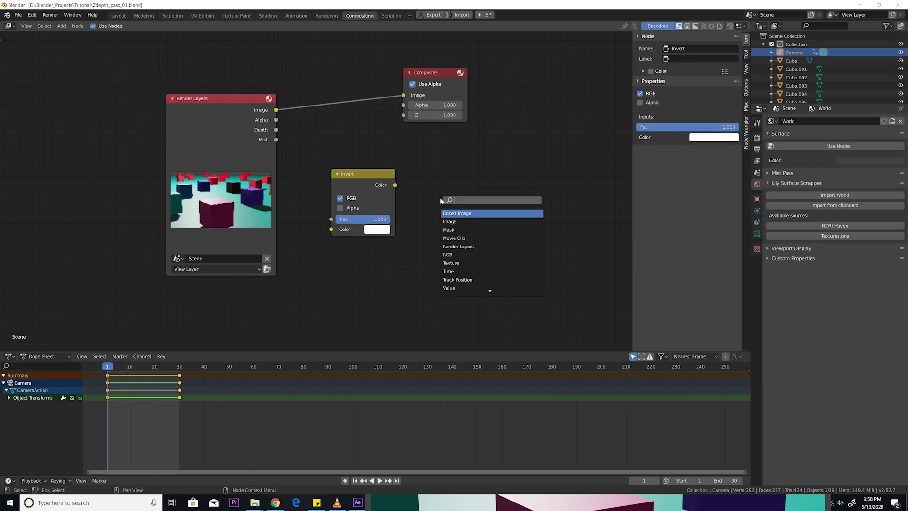
text(ga)
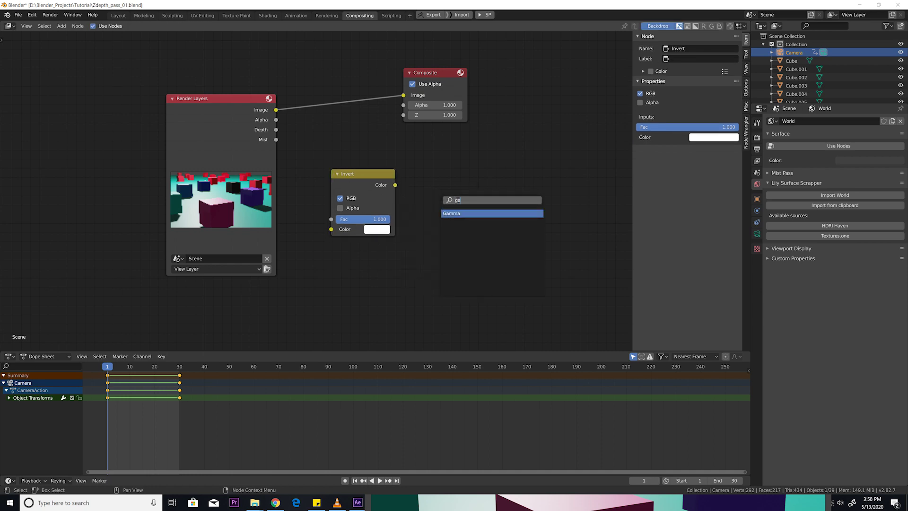
key(Return)
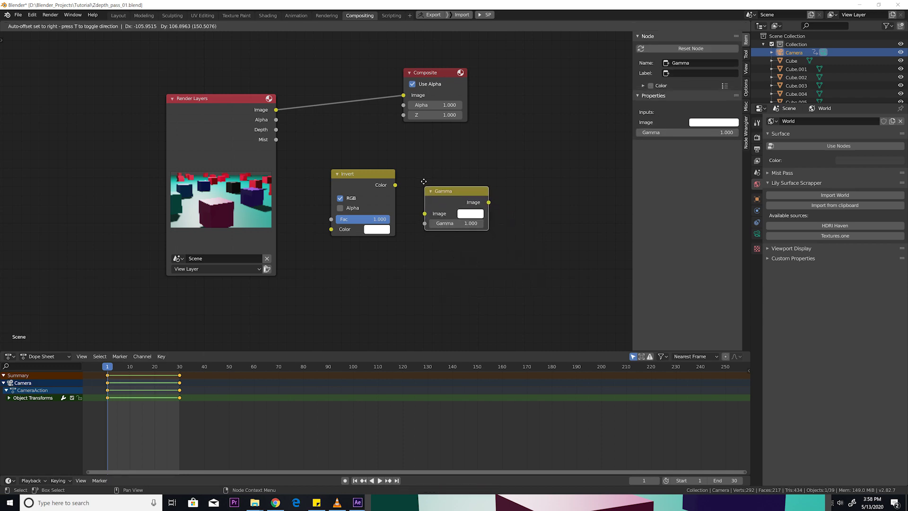
click(426, 182)
Add a File Output node and place it near the Composite node
key(shift+a)
click(522, 196)
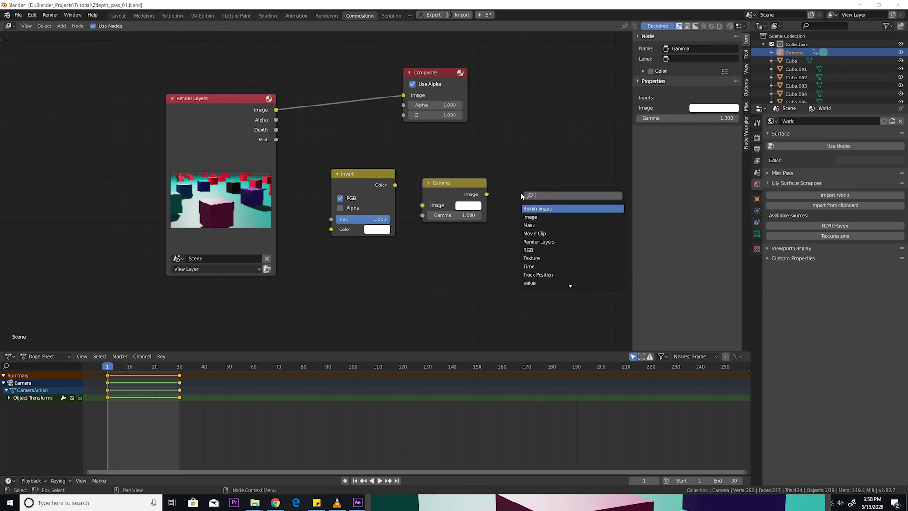
text(file)
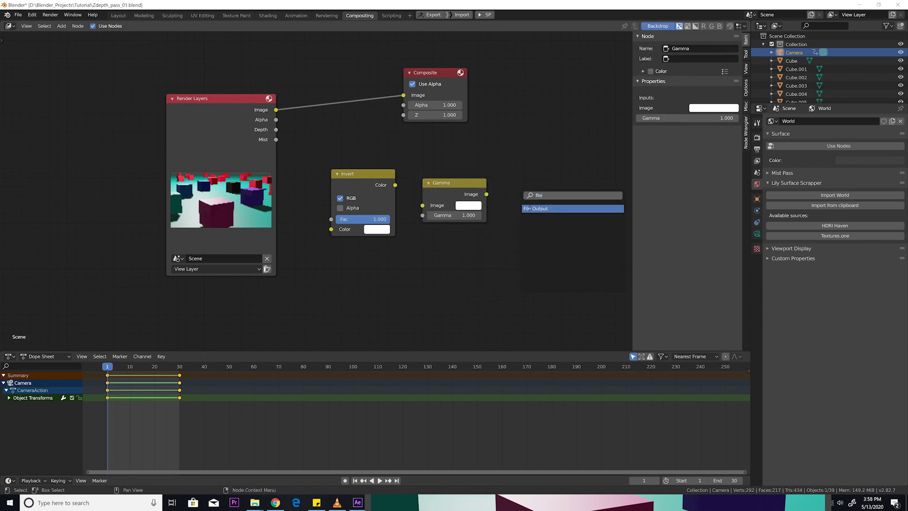
click(531, 209)
click(520, 123)
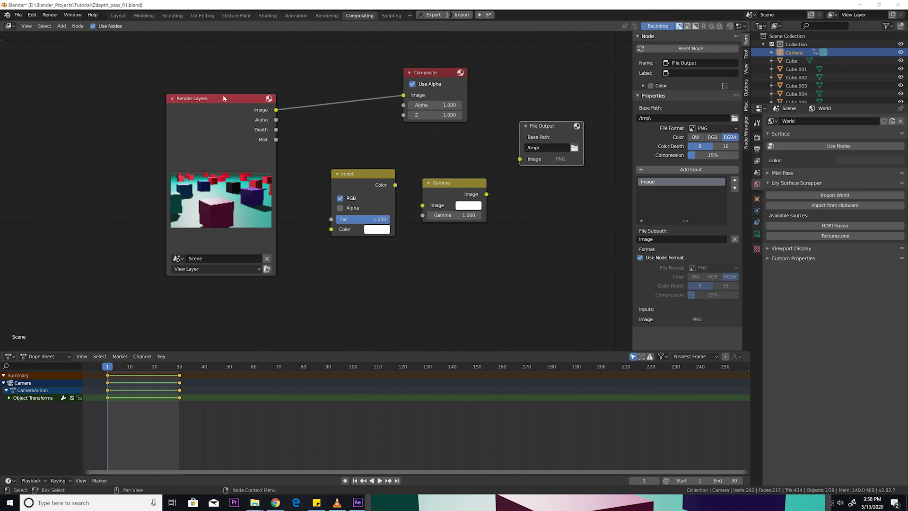
click(32, 14)
click(66, 132)
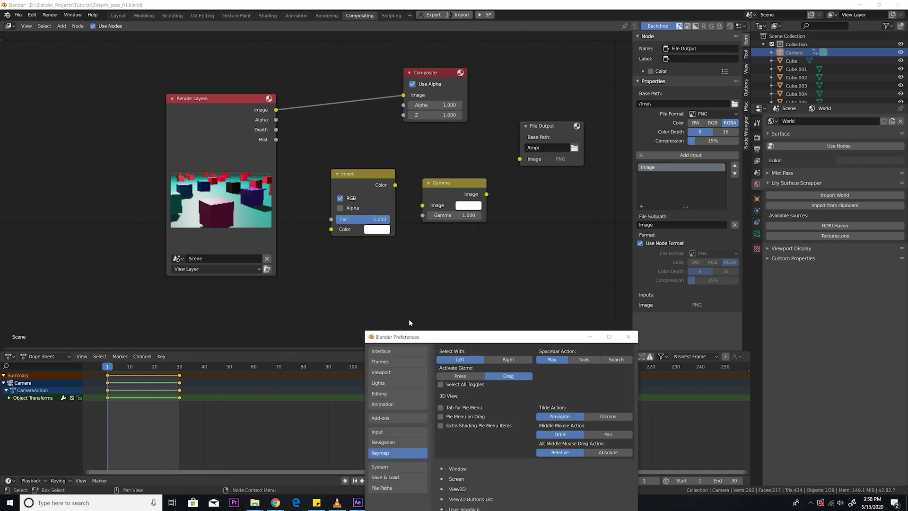
click(380, 252)
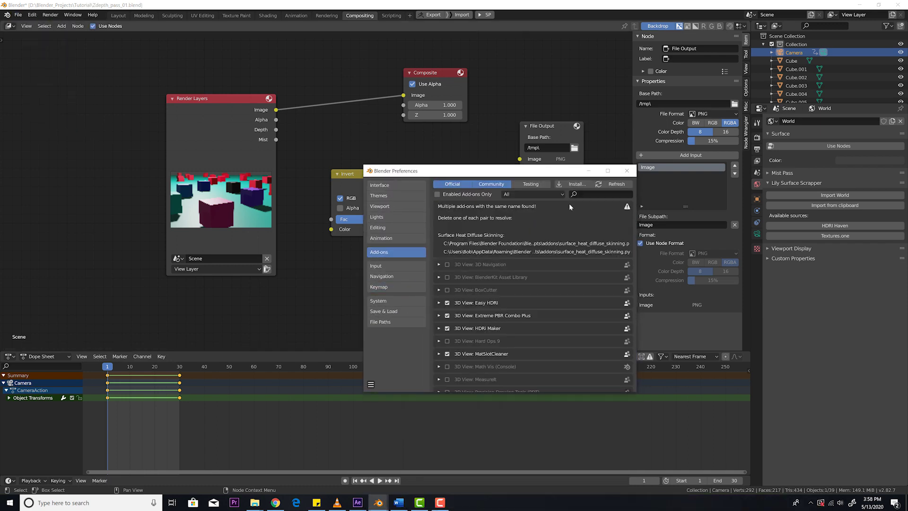
text(node)
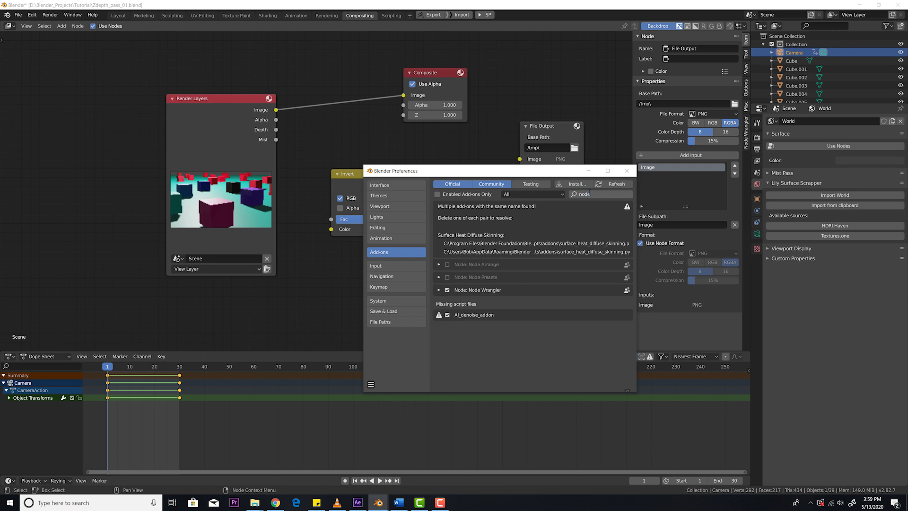
click(627, 170)
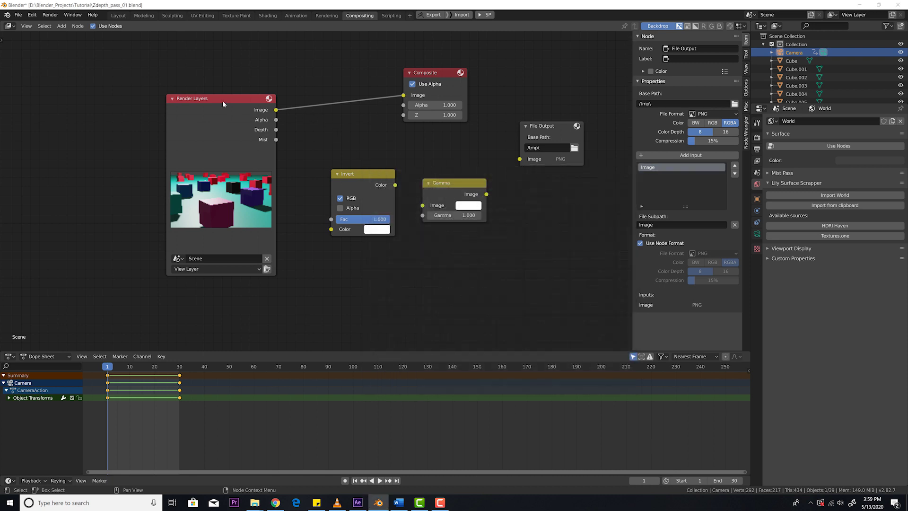
Preview Render Layers in a Viewer, cycling through Alpha and Depth to the Mist pass
ctrl+shift+click(210, 97)
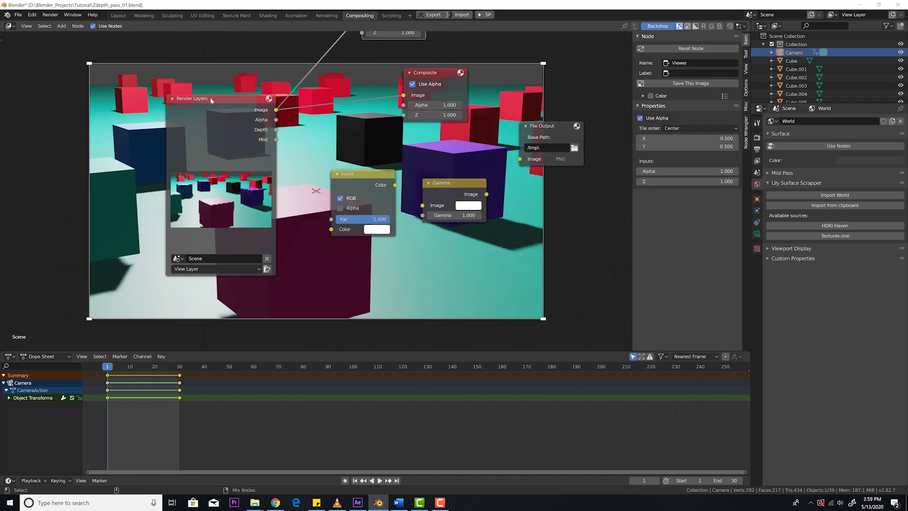
ctrl+shift+click(235, 102)
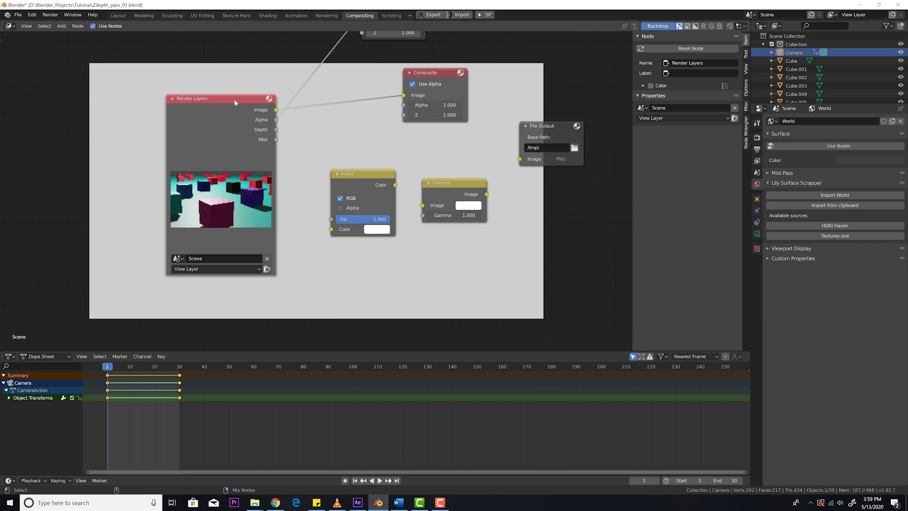
ctrl+shift+click(234, 102)
ctrl+shift+click(234, 103)
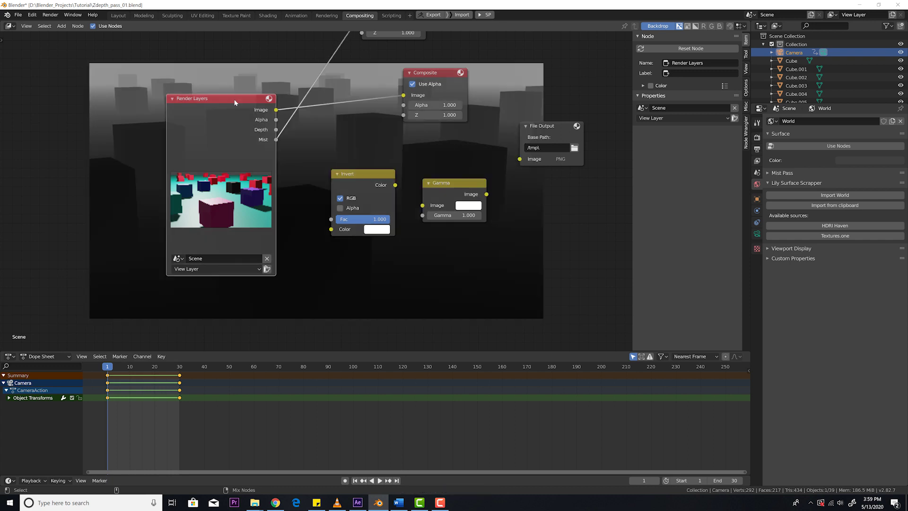
Move Render Layers left and place the Viewer node beside it
drag(270, 127, 205, 126)
scroll(284, 118, down, 1)
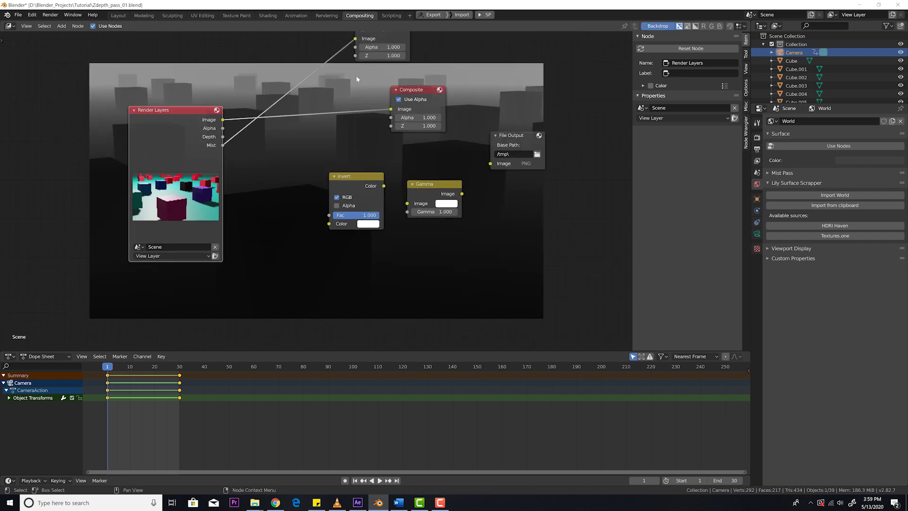
drag(376, 39, 267, 175)
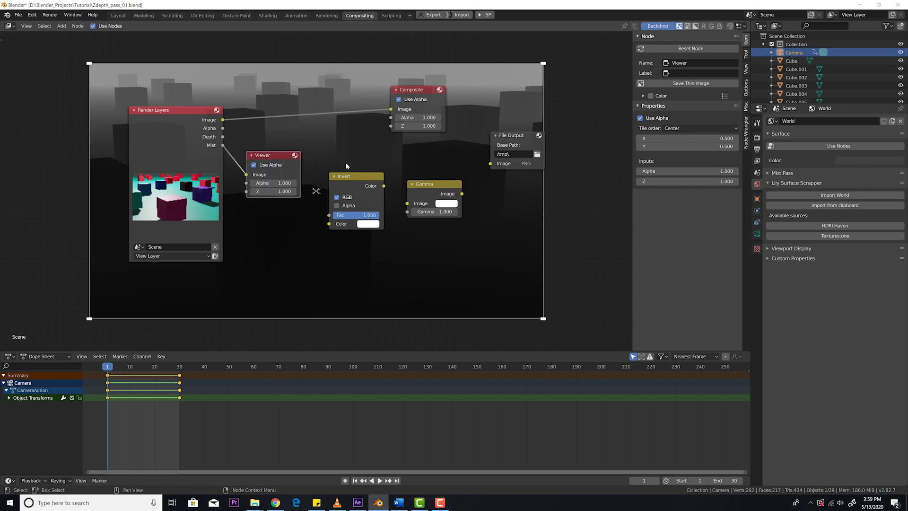
Link Mist into Invert, preview it, and feed Invert's output into Gamma's Image input
drag(222, 145, 329, 223)
ctrl+shift+click(351, 177)
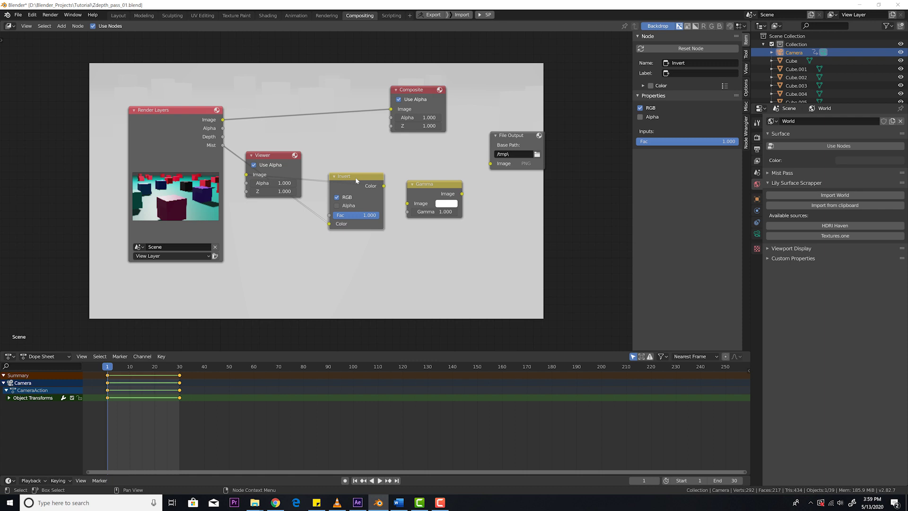
drag(276, 155, 451, 247)
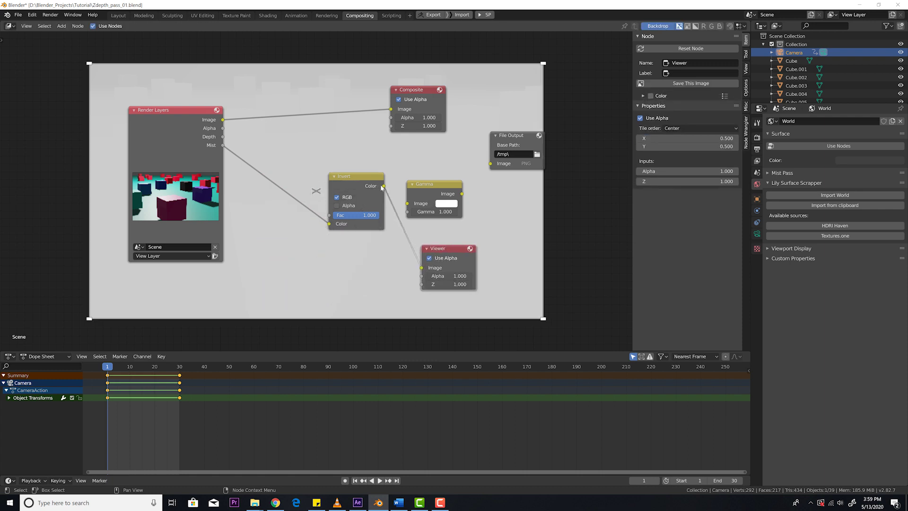
drag(384, 186, 407, 207)
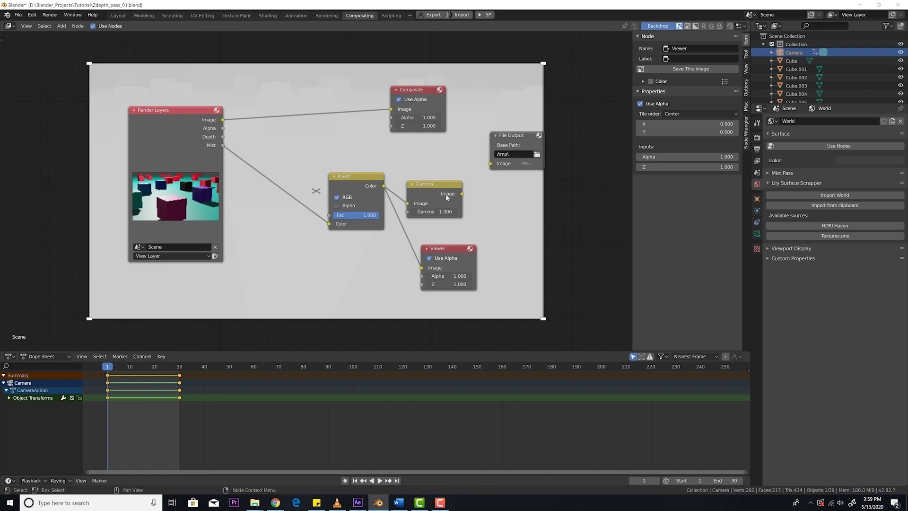
click(430, 187)
Set the Gamma value to 10.000
click(434, 211)
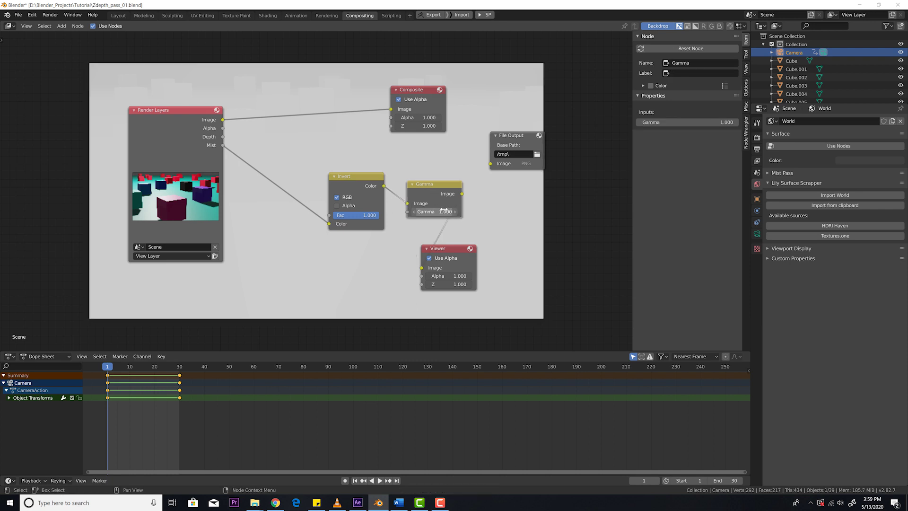
text(10)
key(Return)
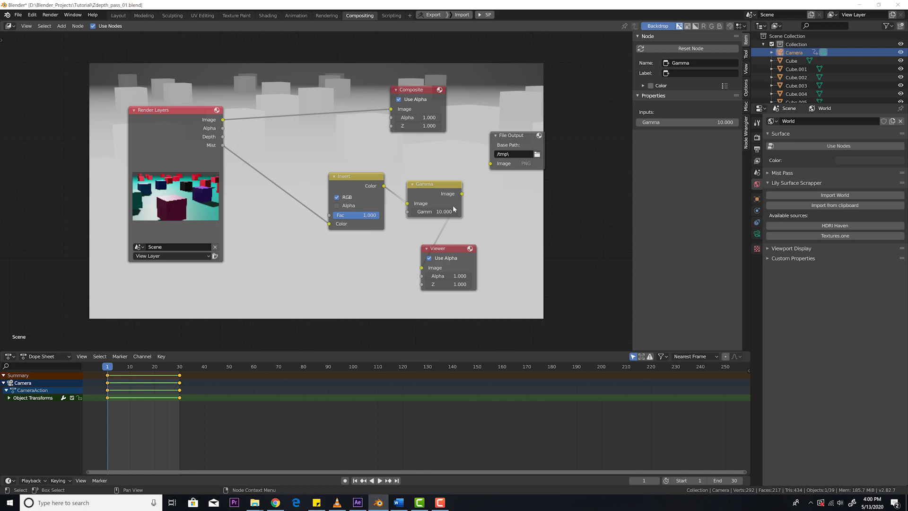
Add a second File Output input and set the file format to OpenEXR MultiLayer
drag(512, 138, 500, 132)
key(n)
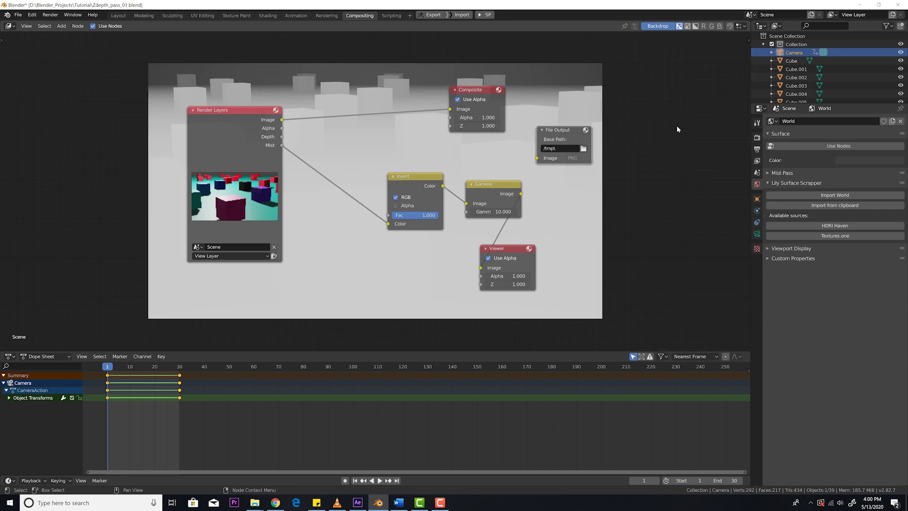
key(n)
key(n)
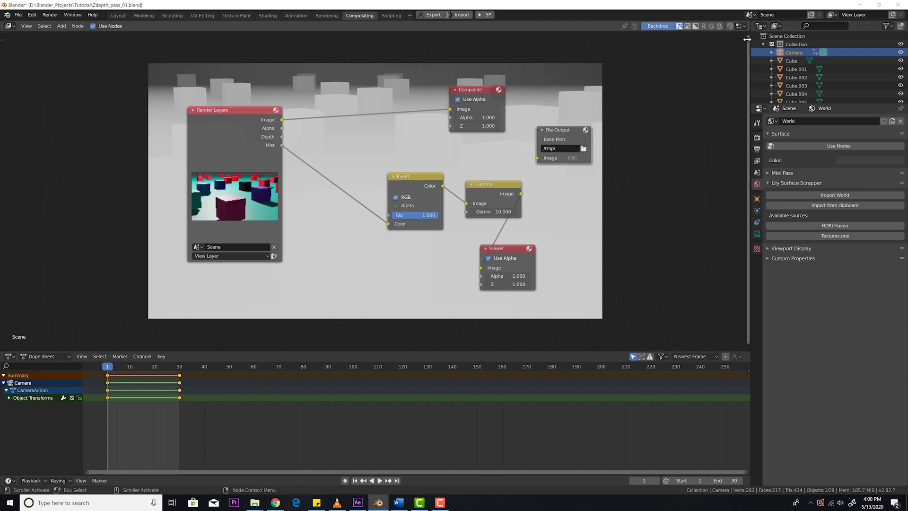
key(n)
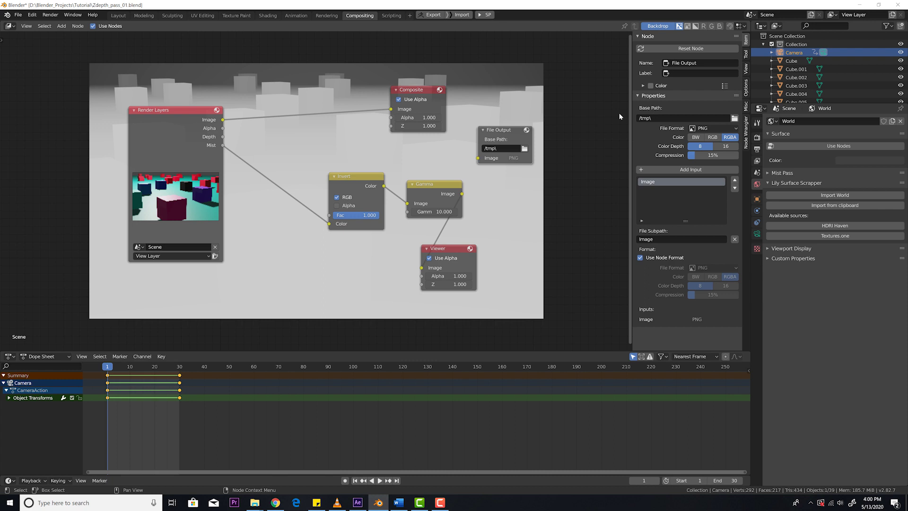
click(692, 170)
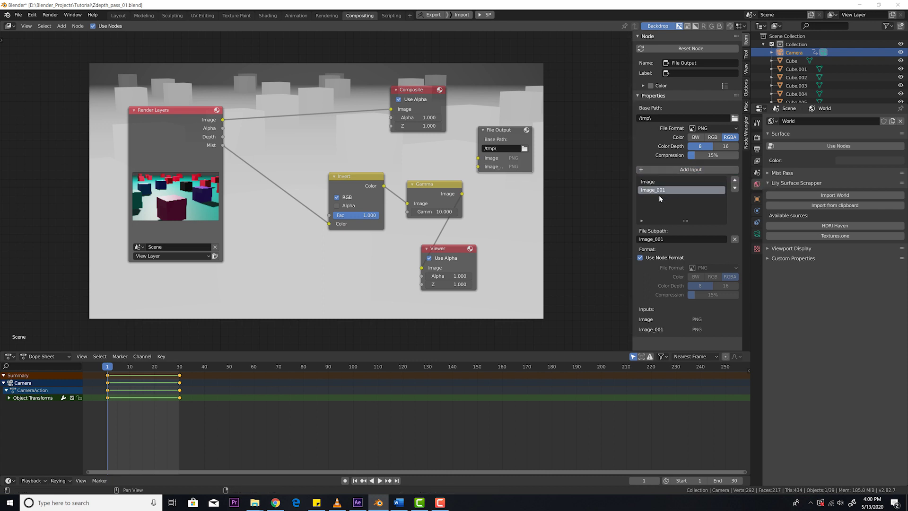
click(722, 129)
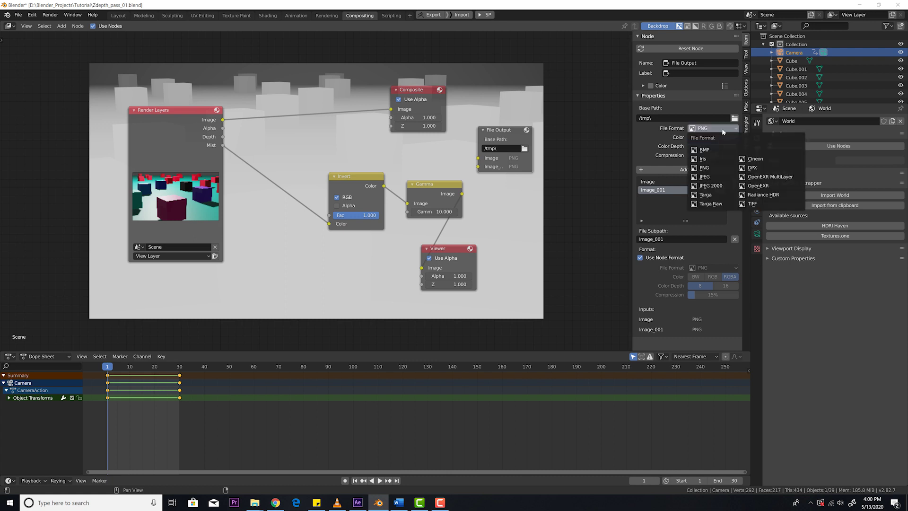
click(775, 177)
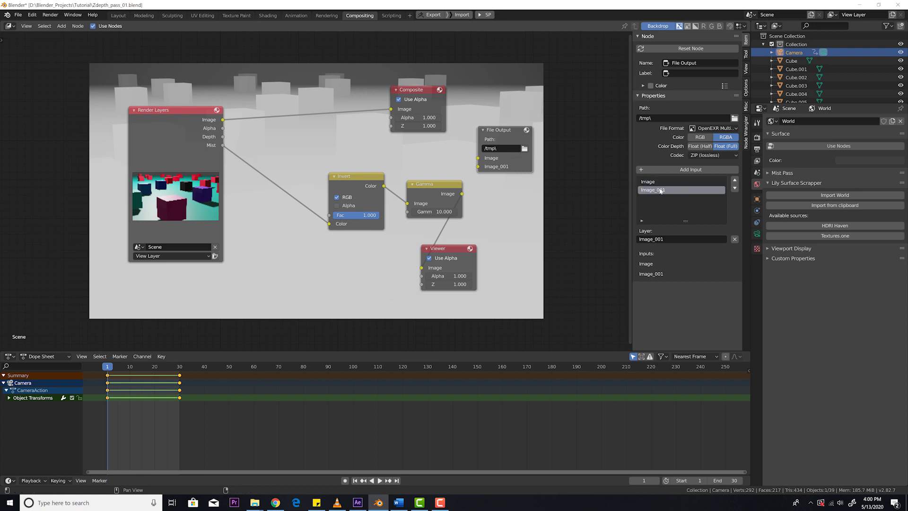
Name the new layer Mist and link the render Image and Gamma result into File Output
click(668, 240)
text(Mist)
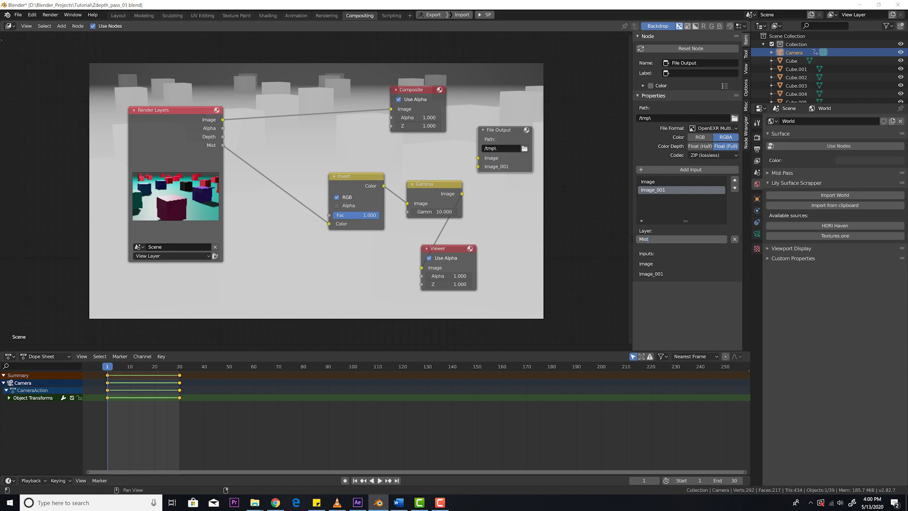
key(Return)
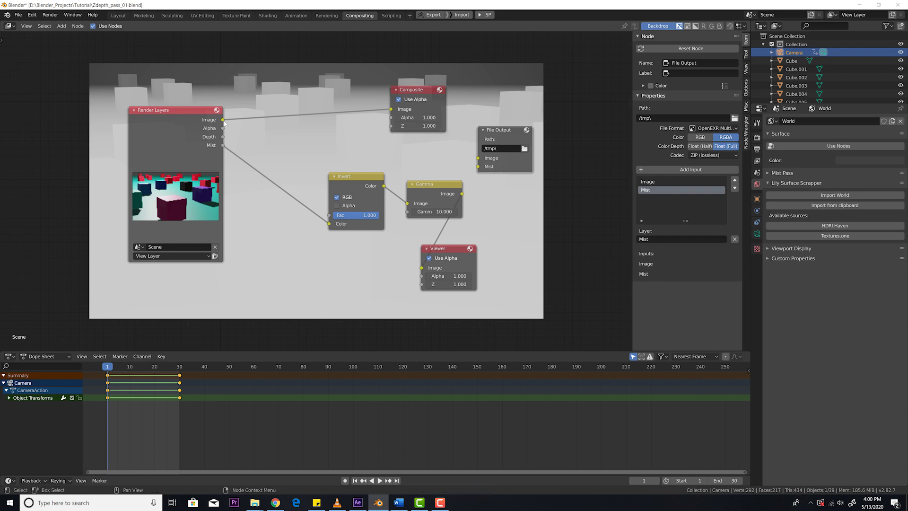
drag(224, 123, 478, 158)
drag(462, 193, 517, 154)
Choose Blender_Projects > Tutorial > Render as the output folder, then render the animation
click(522, 150)
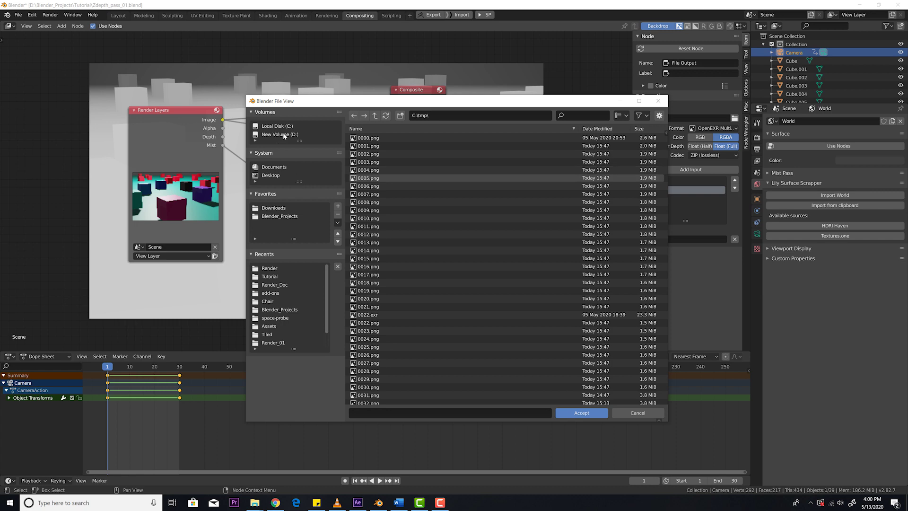
click(279, 216)
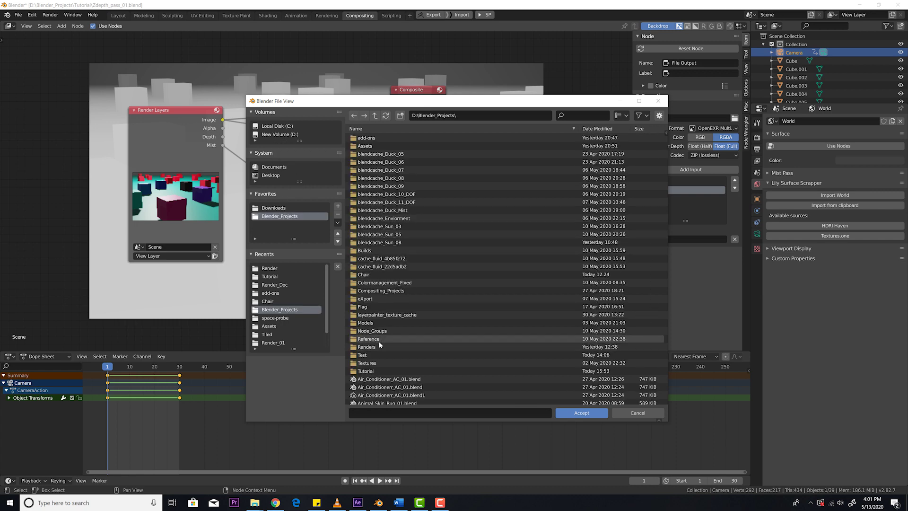
double_click(373, 371)
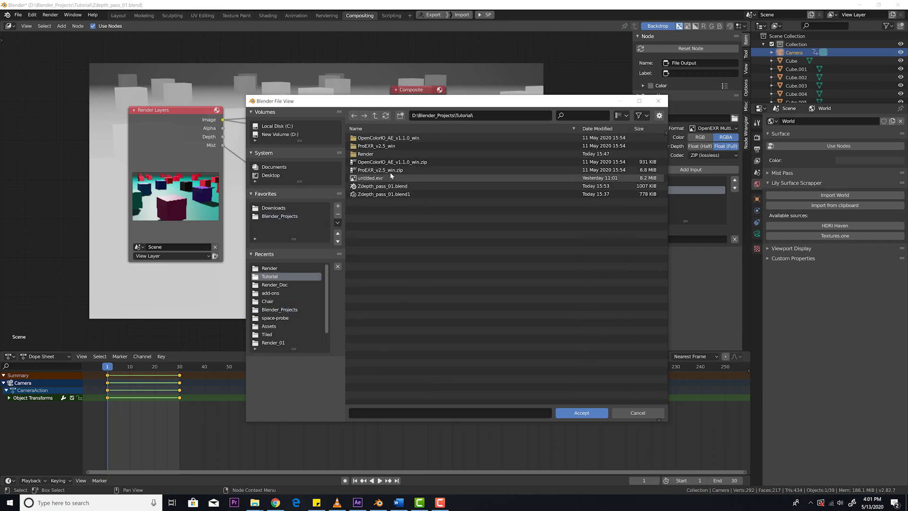
double_click(366, 153)
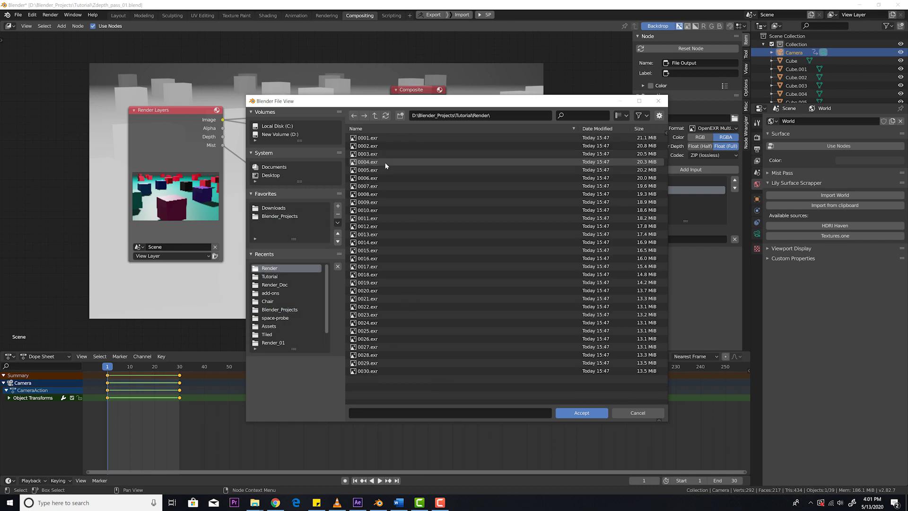
click(583, 412)
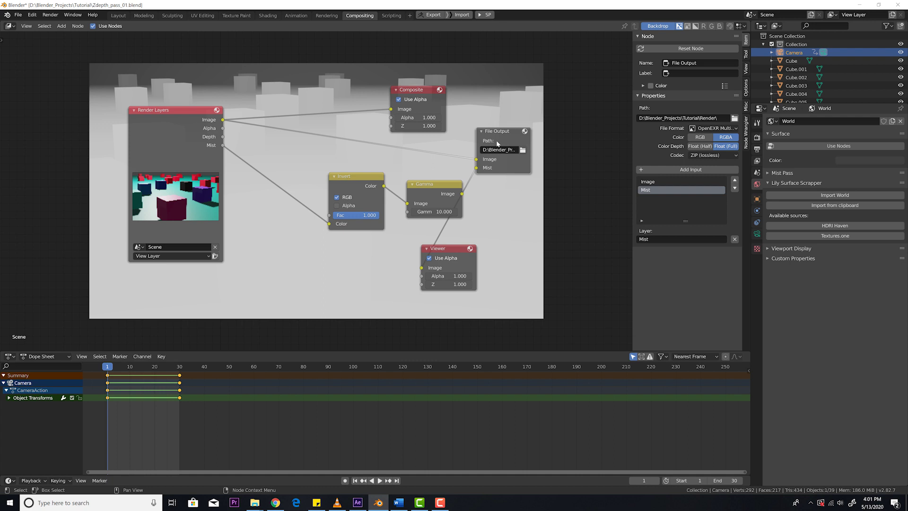
click(50, 14)
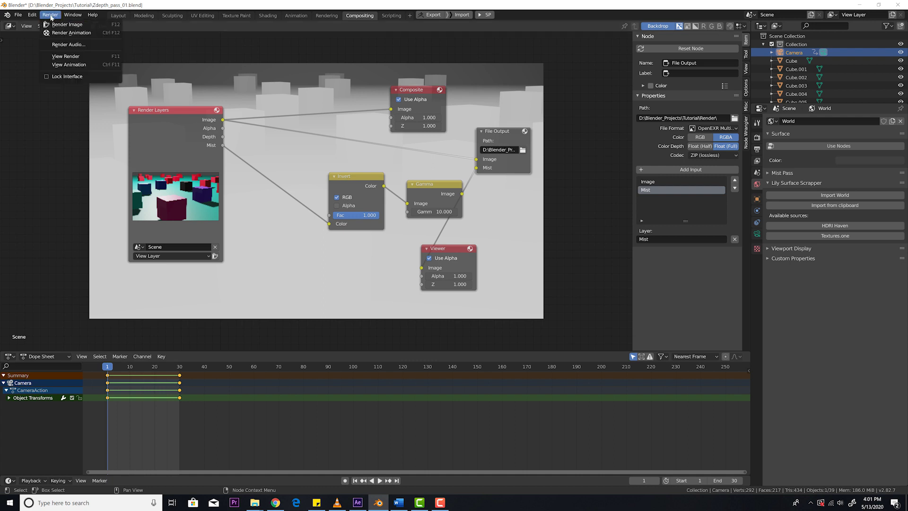
click(64, 34)
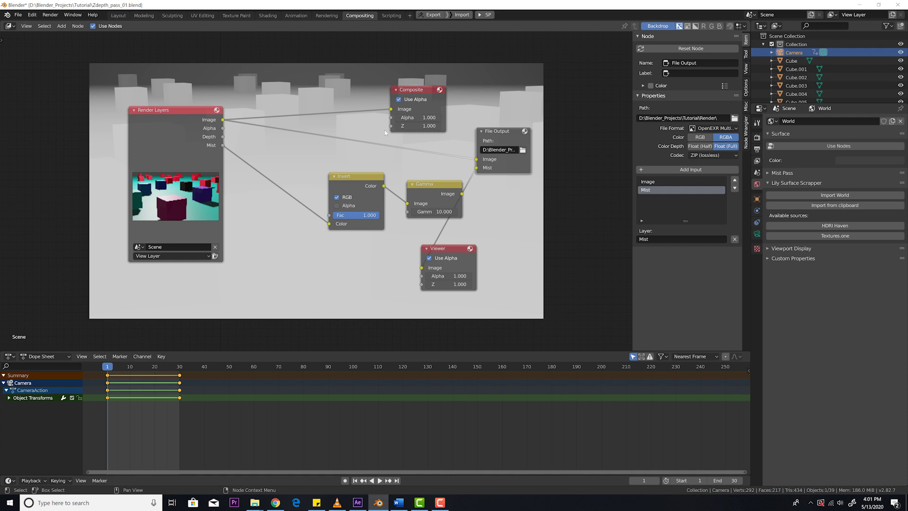
In After Effects, import 0001.exr from the Render folder as an OpenEXR sequence (0001–0030)
key(alt+Tab)
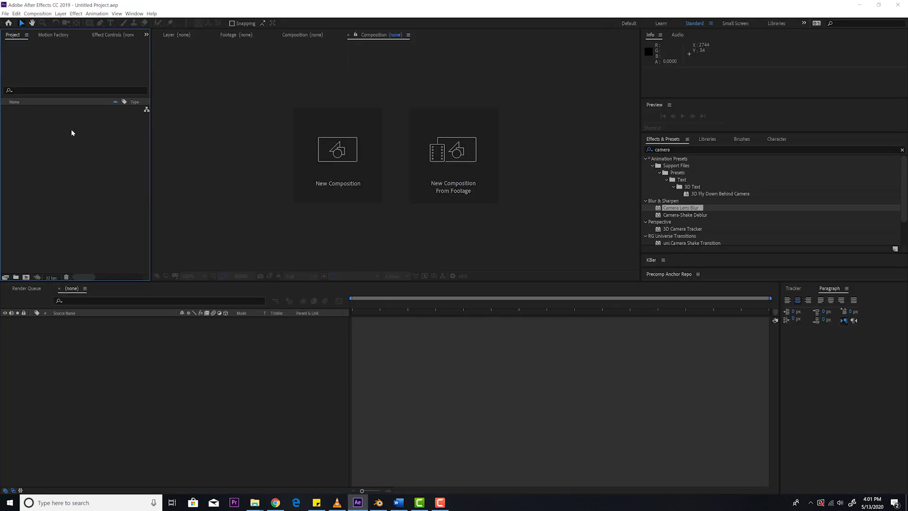
click(171, 153)
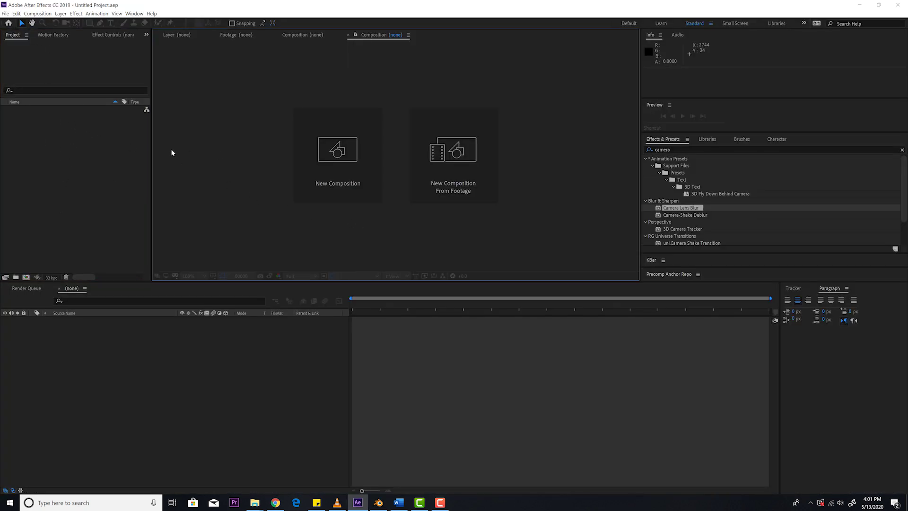
click(117, 156)
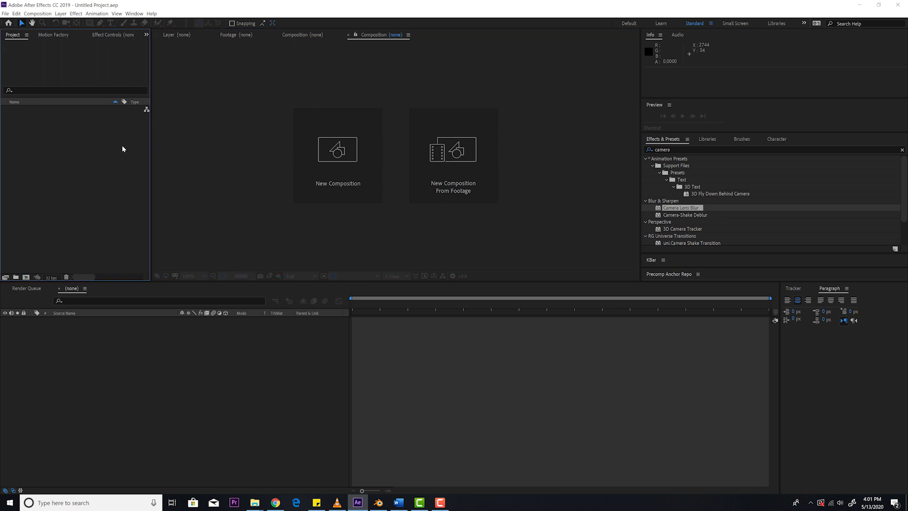
double_click(122, 149)
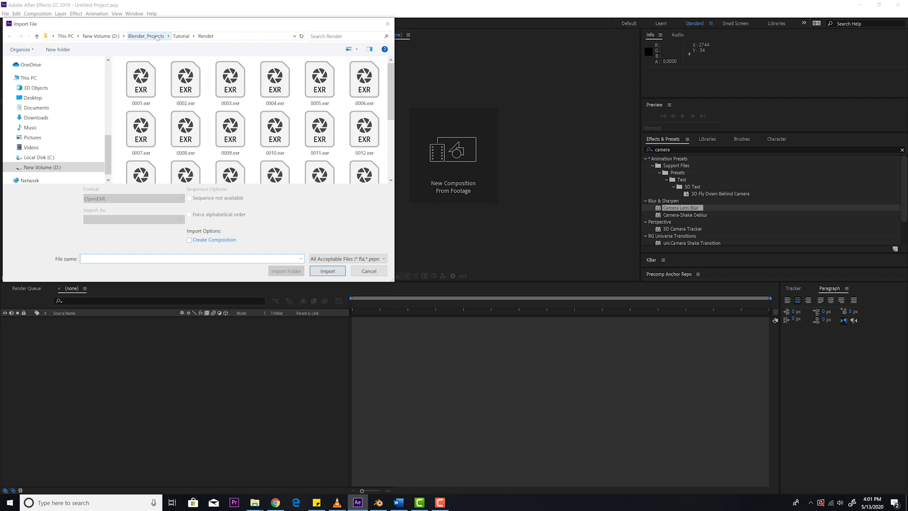
click(149, 80)
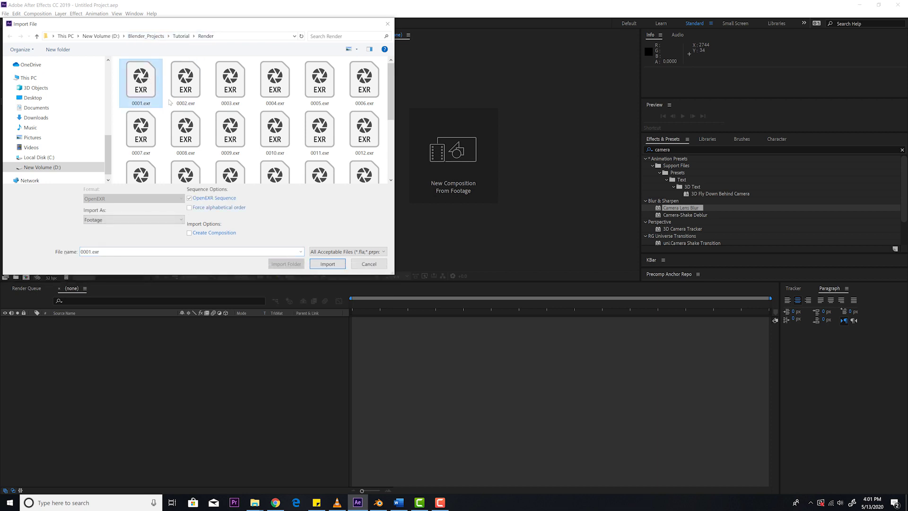
click(327, 264)
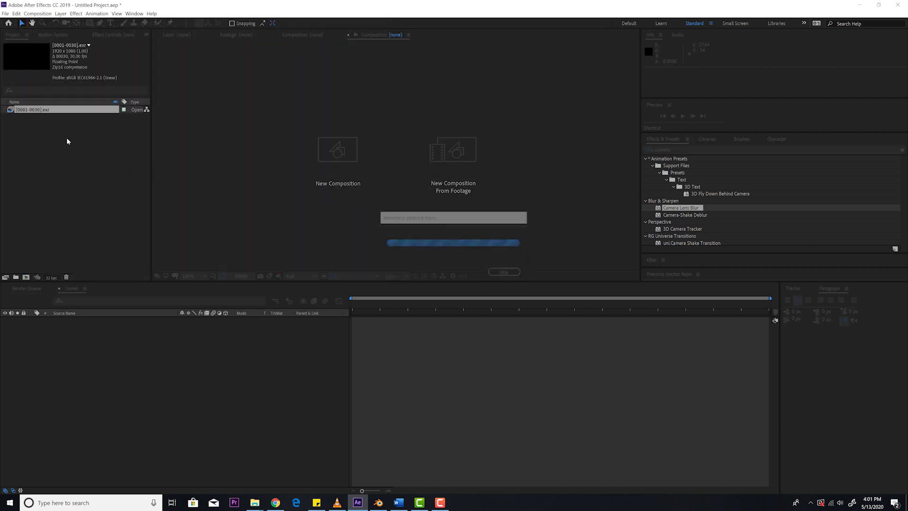
Interpret the [0001-0030].exr footage with an assumed frame rate of 24 fps
right_click(46, 111)
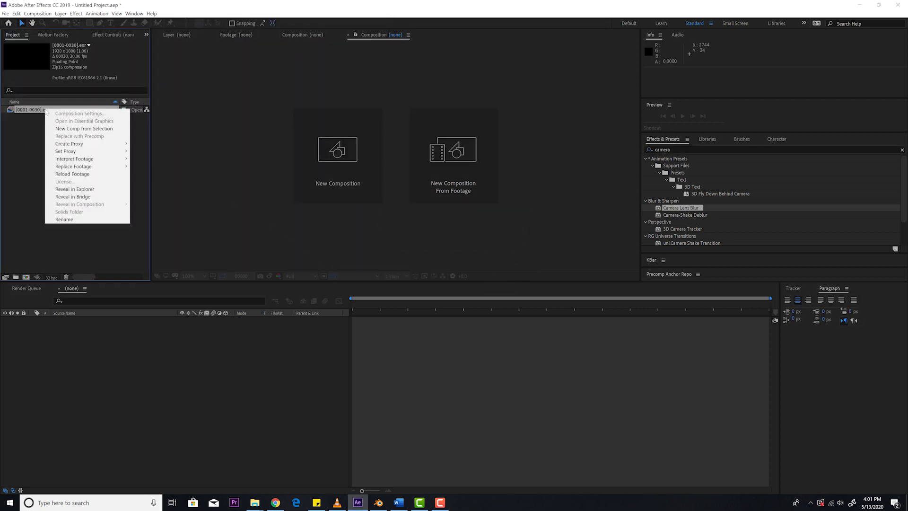
mouse_move(95, 159)
click(144, 158)
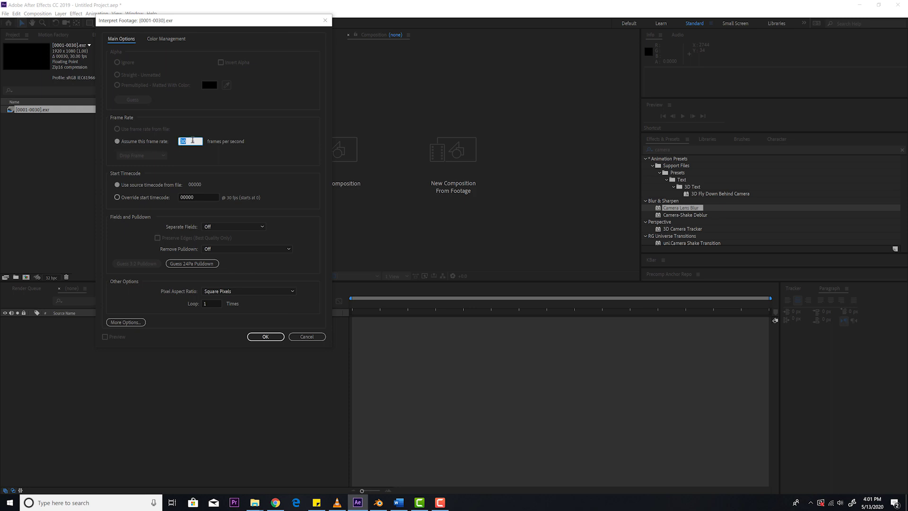
text(24)
click(265, 336)
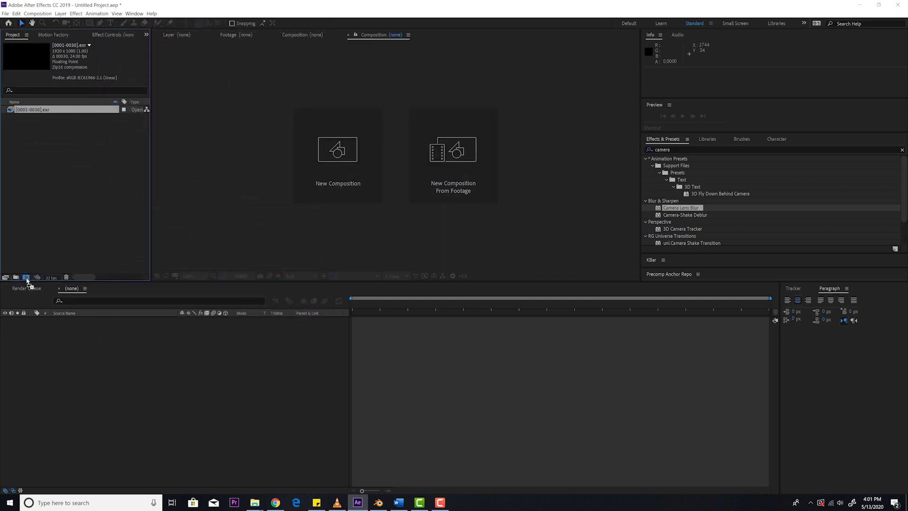
Create a comp from the EXR footage, keeping 32-bit float depth and the sRGB IEC61966-2.1 working space
click(26, 277)
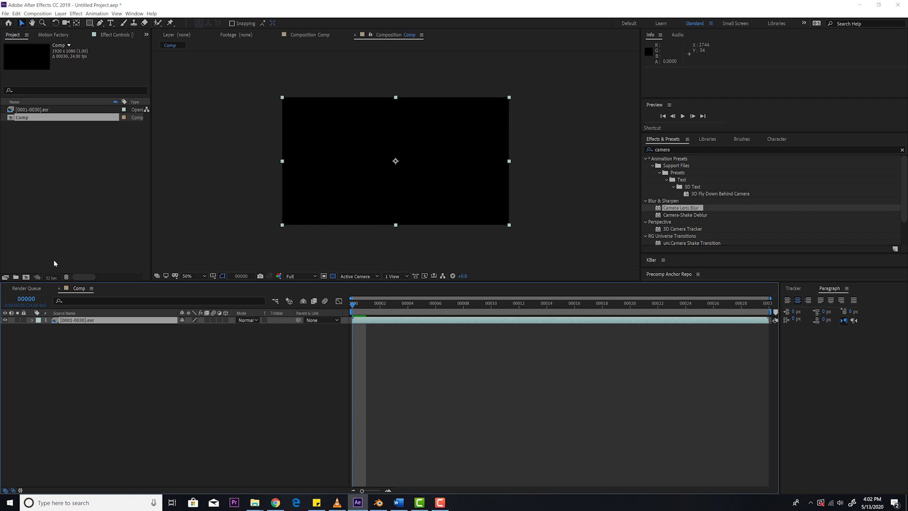
click(51, 277)
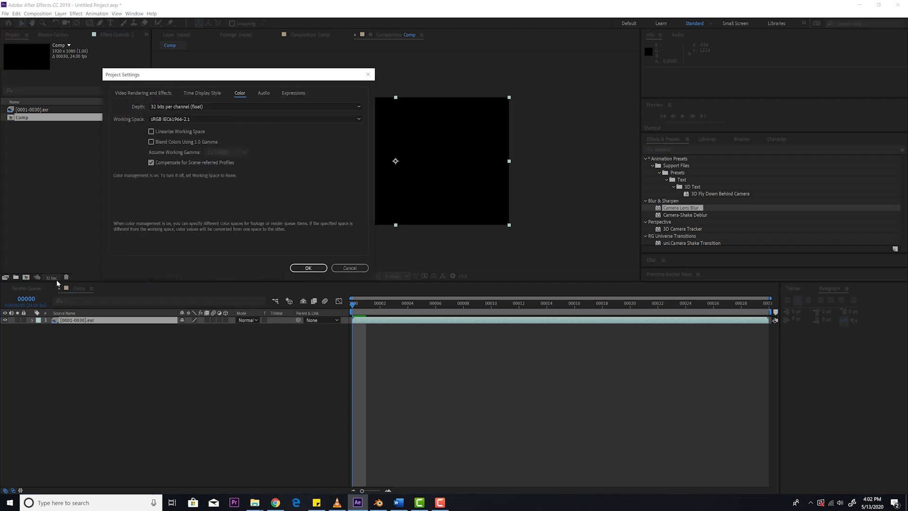
click(172, 107)
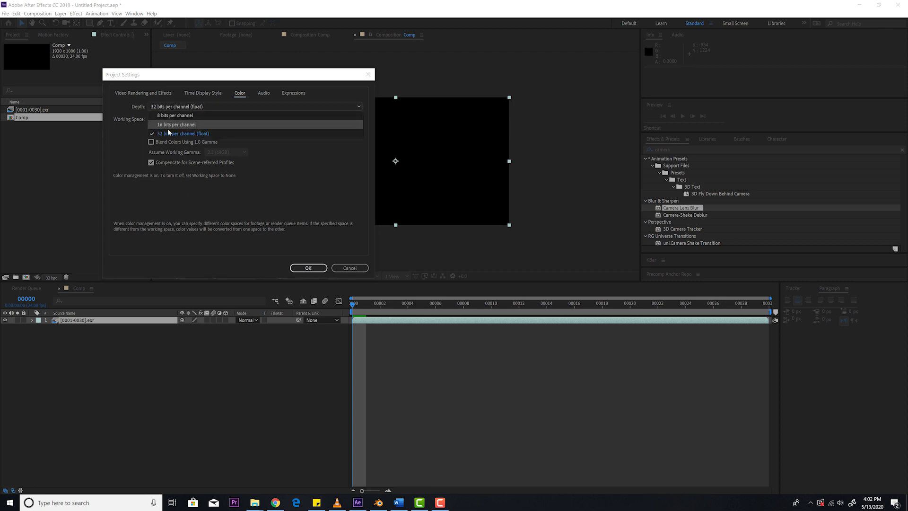
click(175, 133)
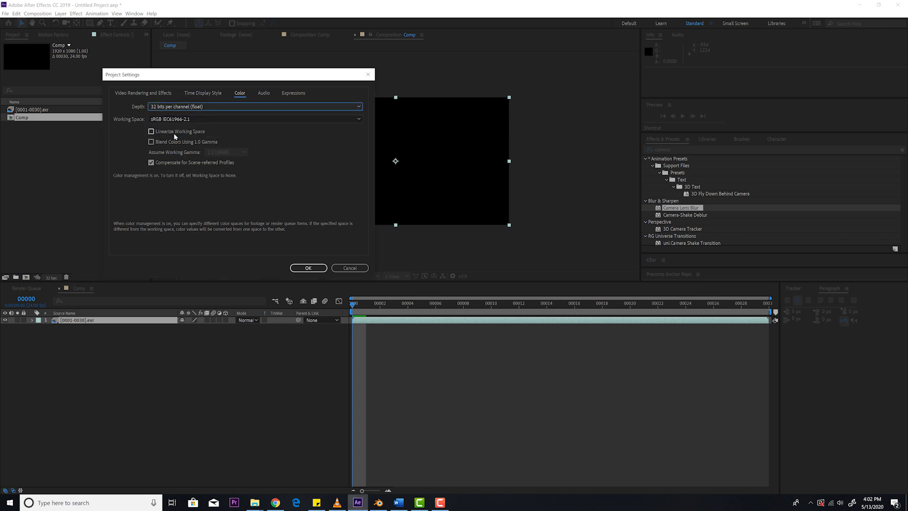
click(184, 120)
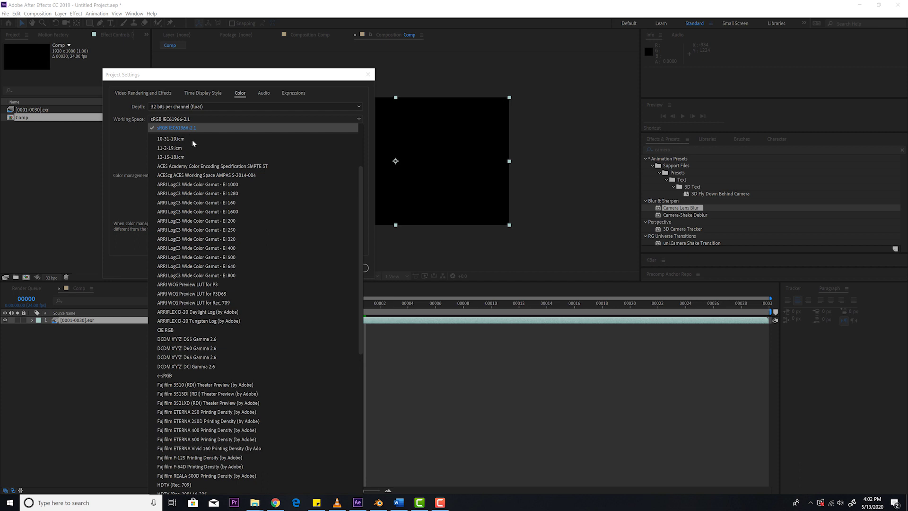
scroll(192, 140, up, 3)
click(176, 128)
click(176, 120)
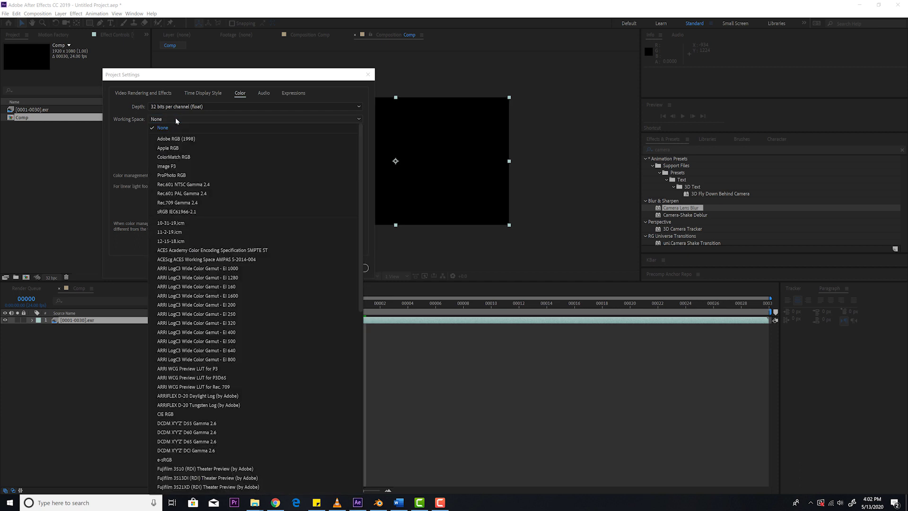
click(180, 211)
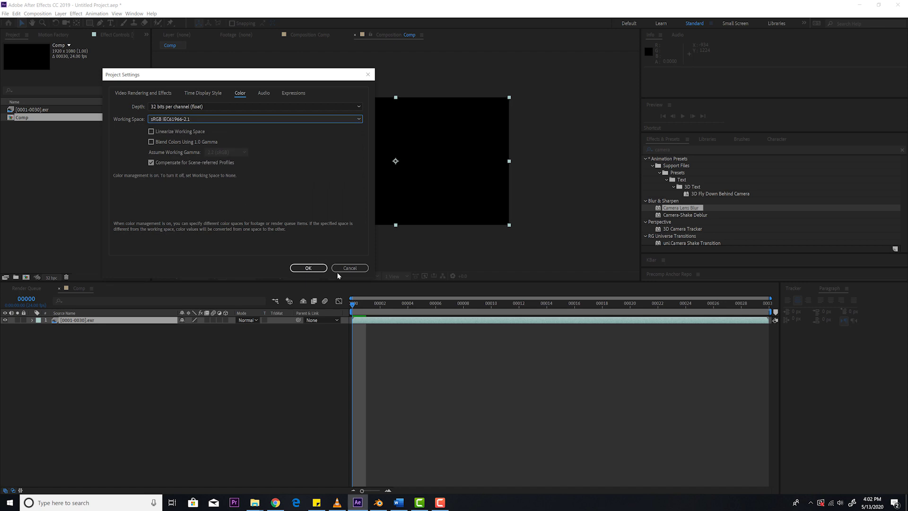
click(308, 268)
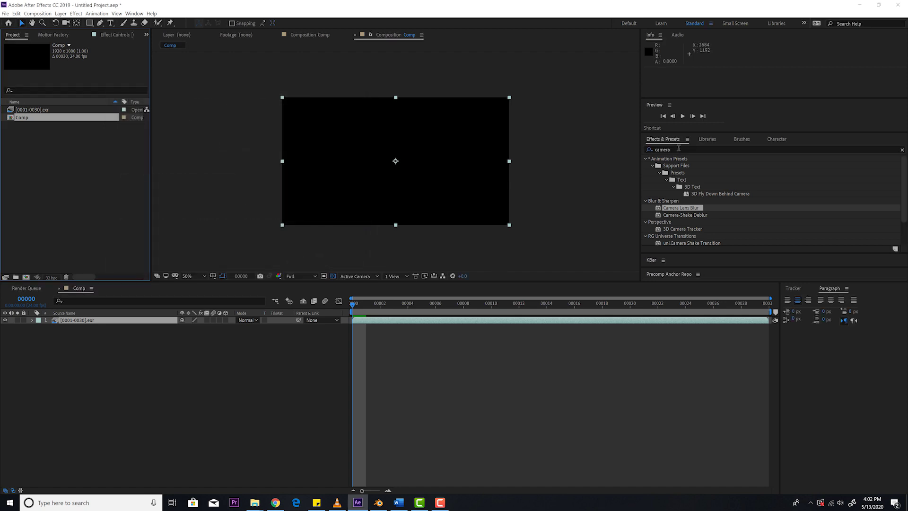
Search for OpenColorIO and apply it to layer 1
click(678, 149)
text(colo)
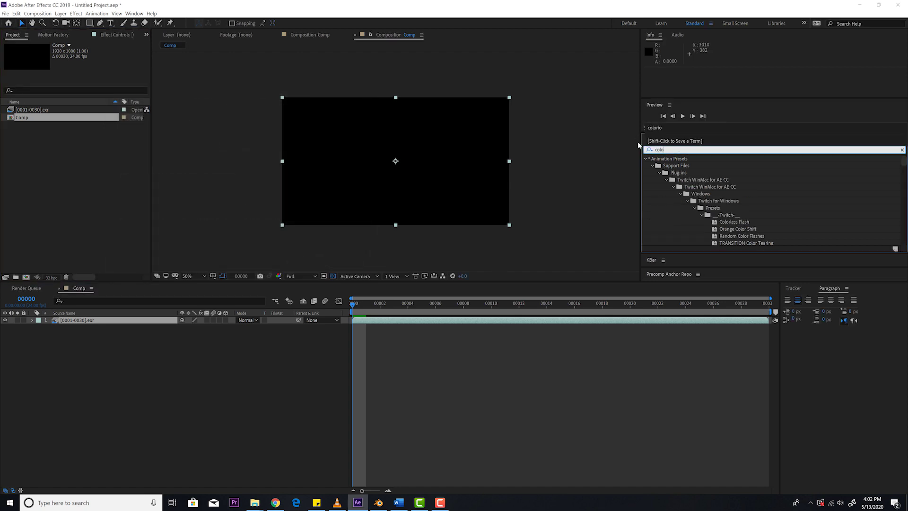
text(rio)
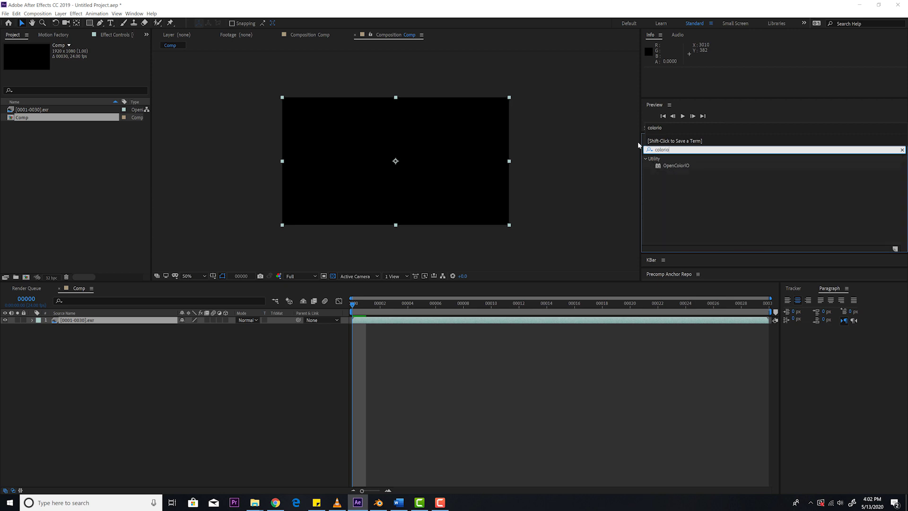
click(682, 165)
drag(682, 169, 97, 320)
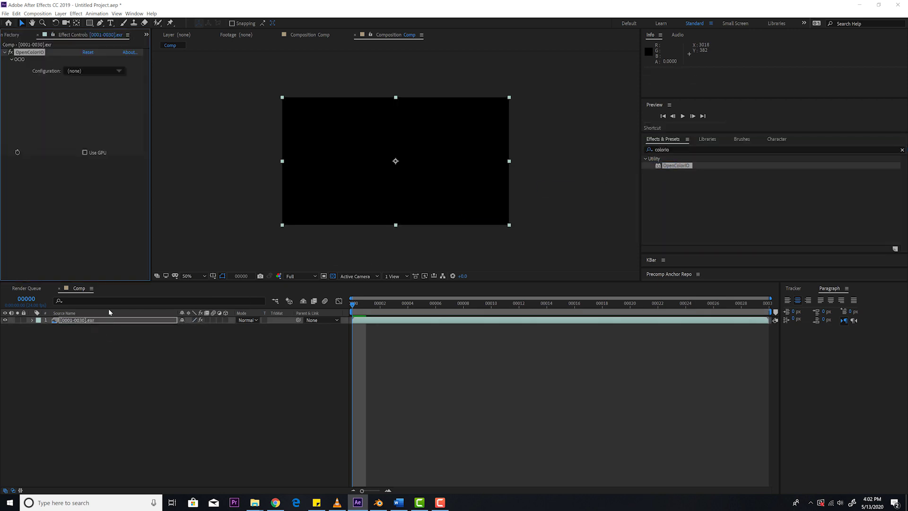
Add EXtractoR above OpenColorIO extracting the Image pass, then choose a custom OCIO config
click(681, 150)
text(extracto)
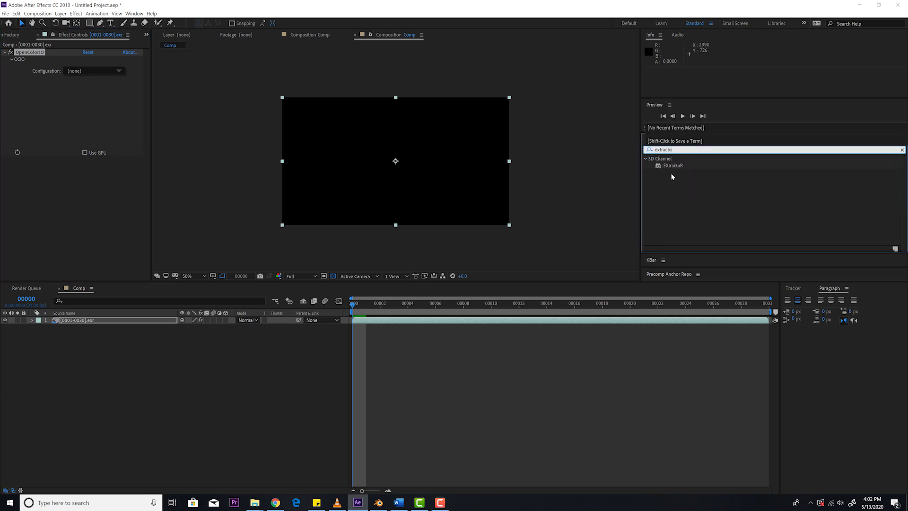
click(676, 166)
drag(677, 168, 38, 53)
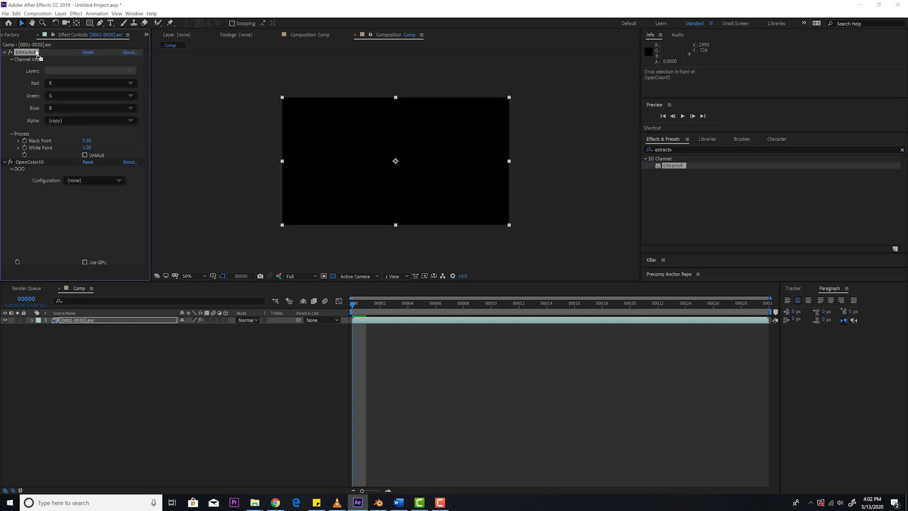
click(70, 71)
click(94, 77)
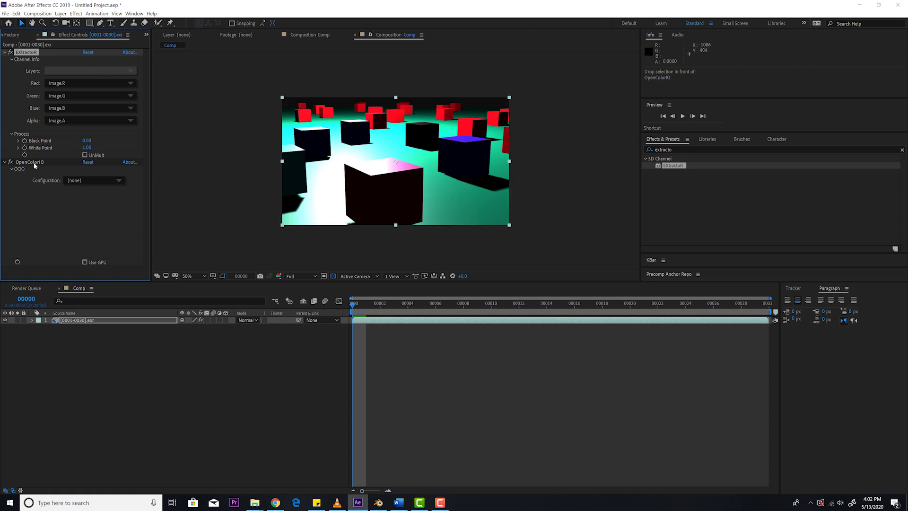
click(91, 185)
click(104, 203)
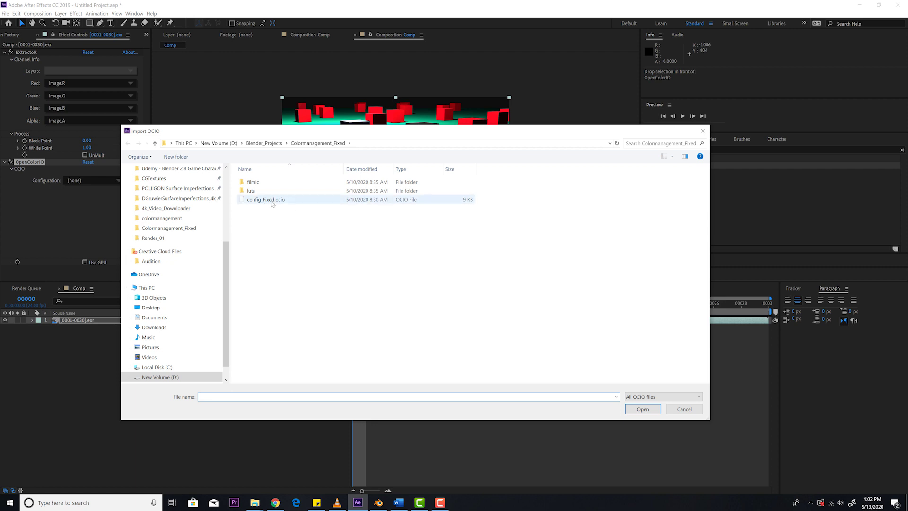
Load config_Fixed.ocio into OpenColorIO and set the output space to display > Filmic sRGB
click(268, 203)
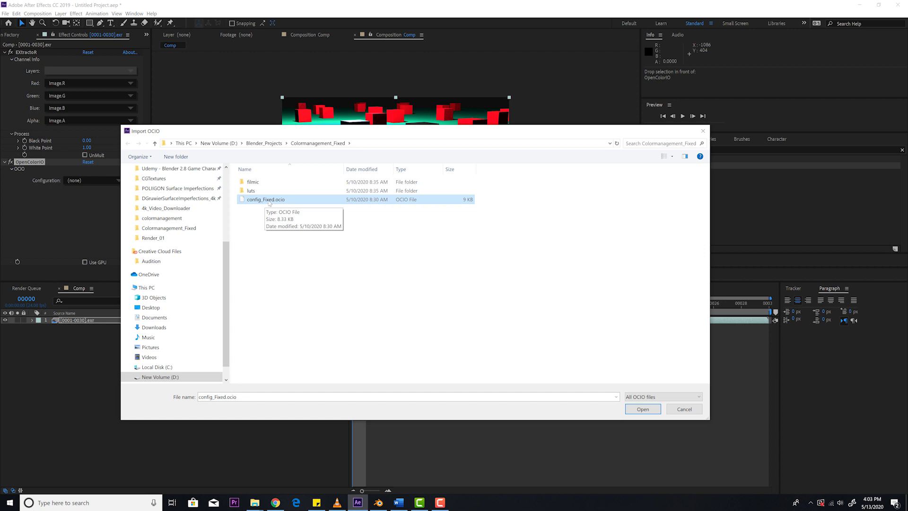
double_click(269, 200)
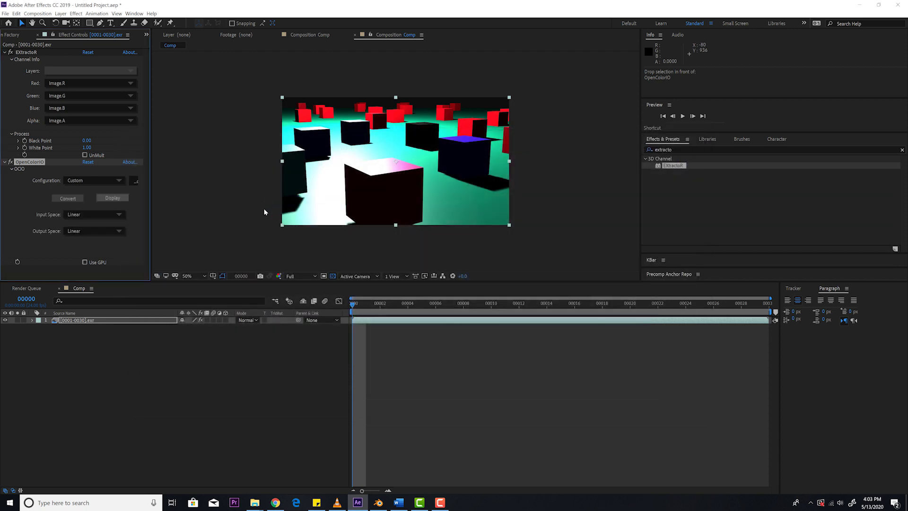
click(100, 231)
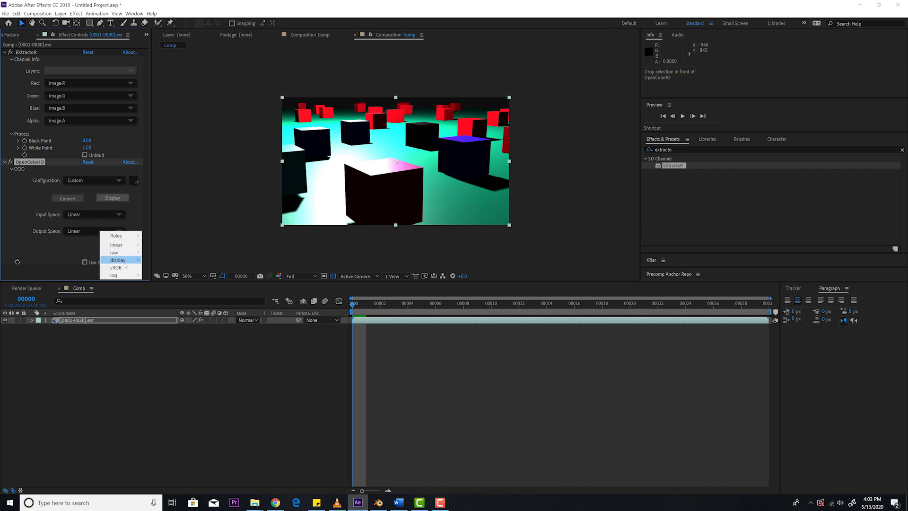
mouse_move(124, 261)
click(160, 279)
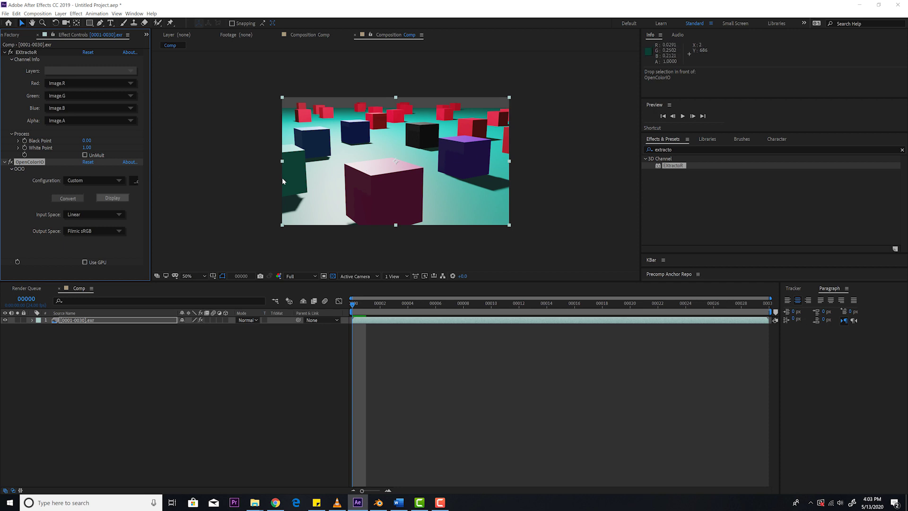
Duplicate layer 1 with Ctrl+D, set the copy's EXtractoR Layers to Mist, and hide layer 1
click(76, 321)
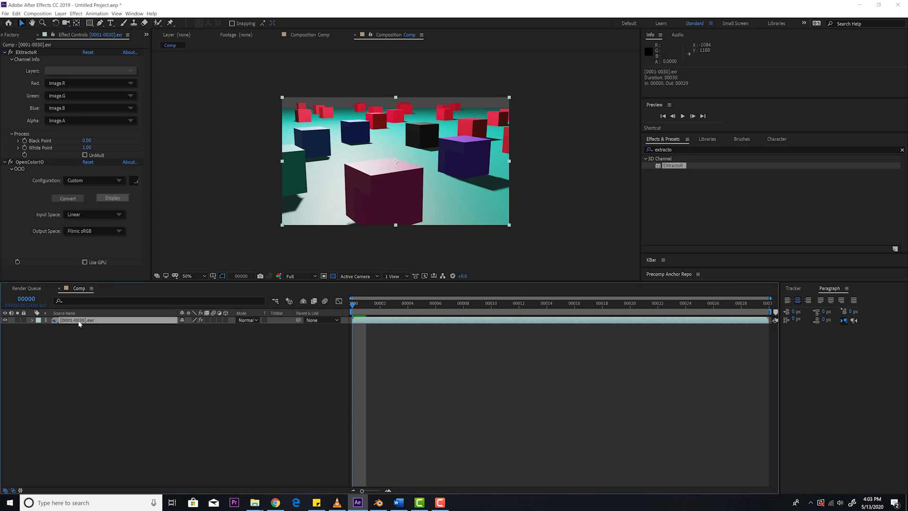
key(ctrl+d)
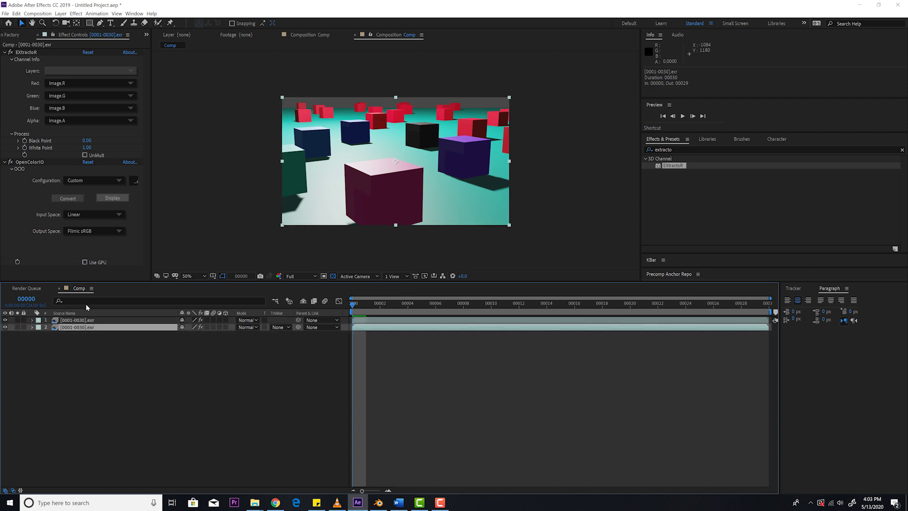
click(5, 162)
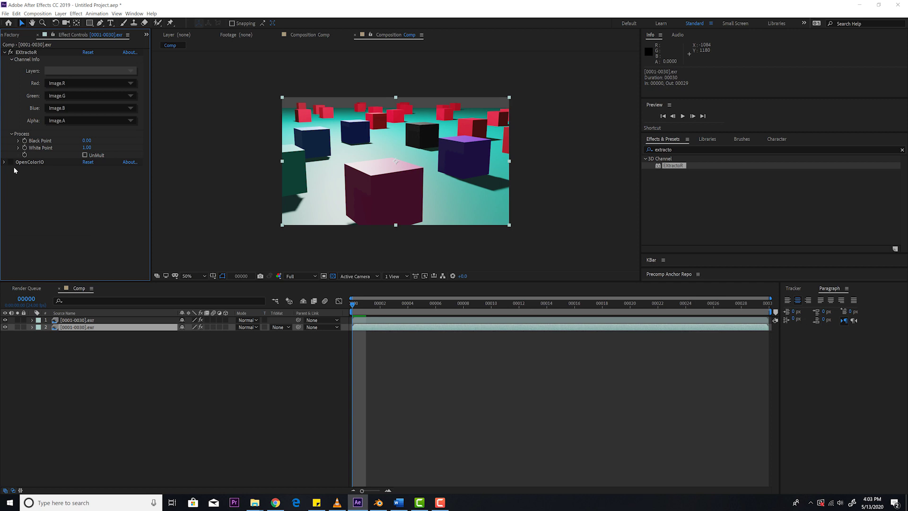
click(67, 71)
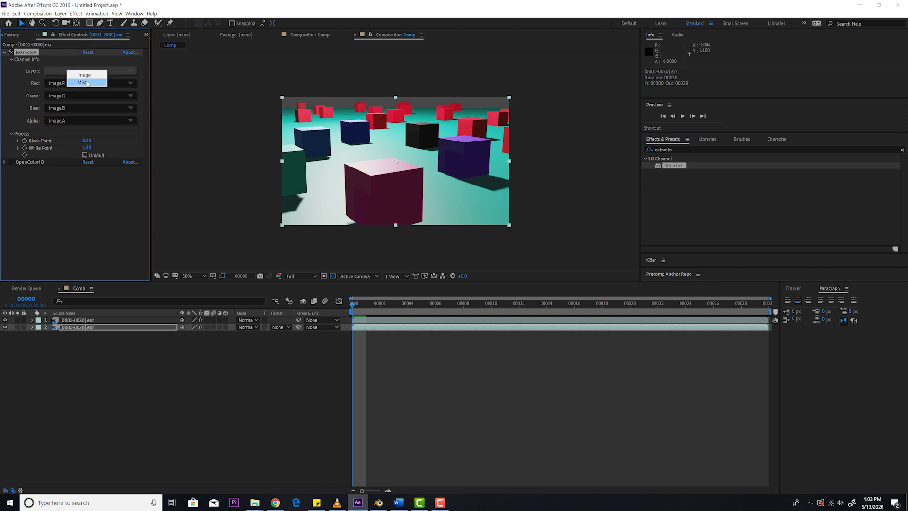
click(87, 84)
click(6, 320)
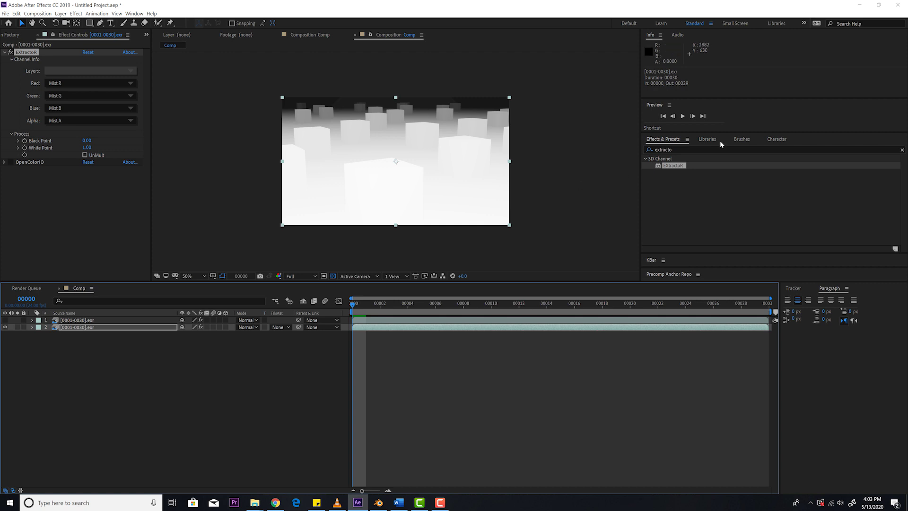
click(688, 149)
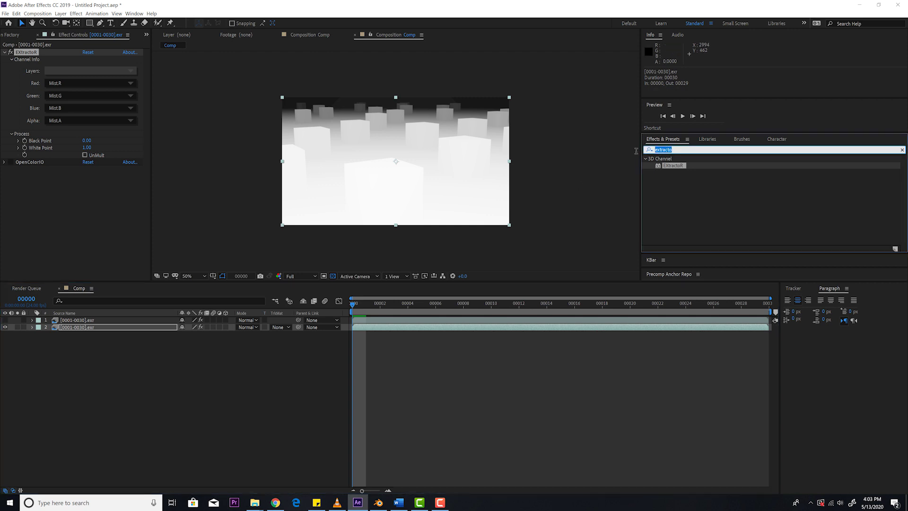
Apply Exposure to the Mist layer at -0.51 exposure and about 0.23 gamma, then disable it
text(exposu)
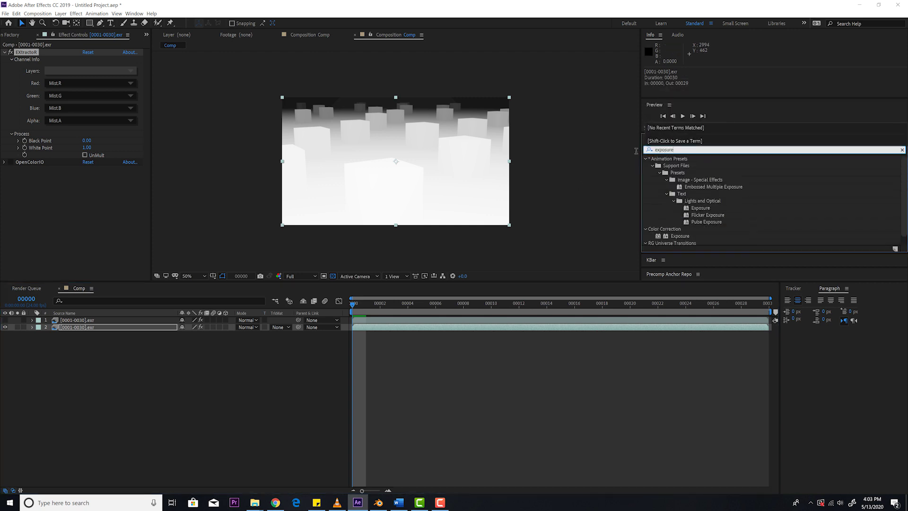
text(re)
drag(680, 236, 65, 330)
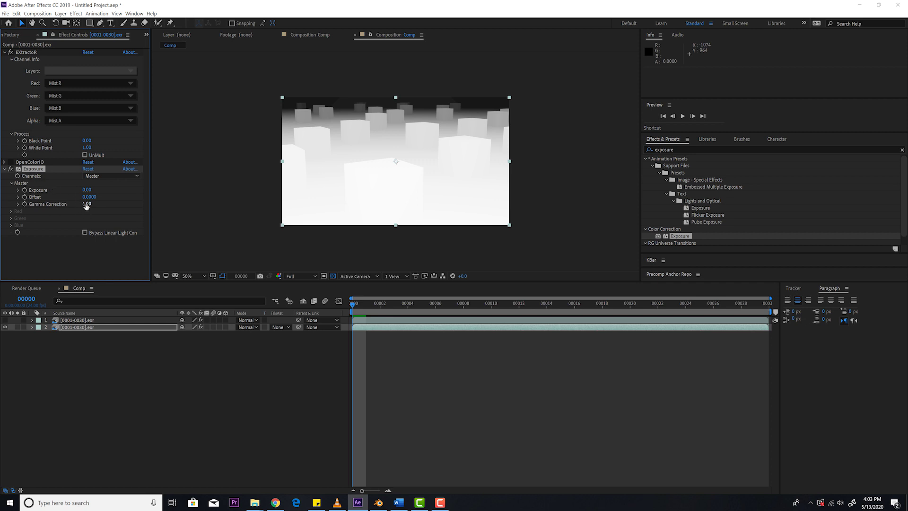
drag(87, 204, 102, 192)
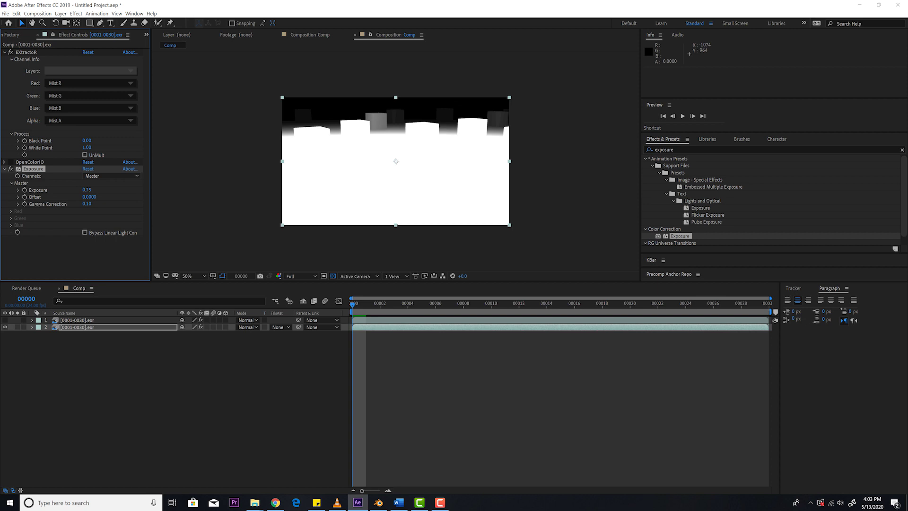
drag(86, 203, 19, 196)
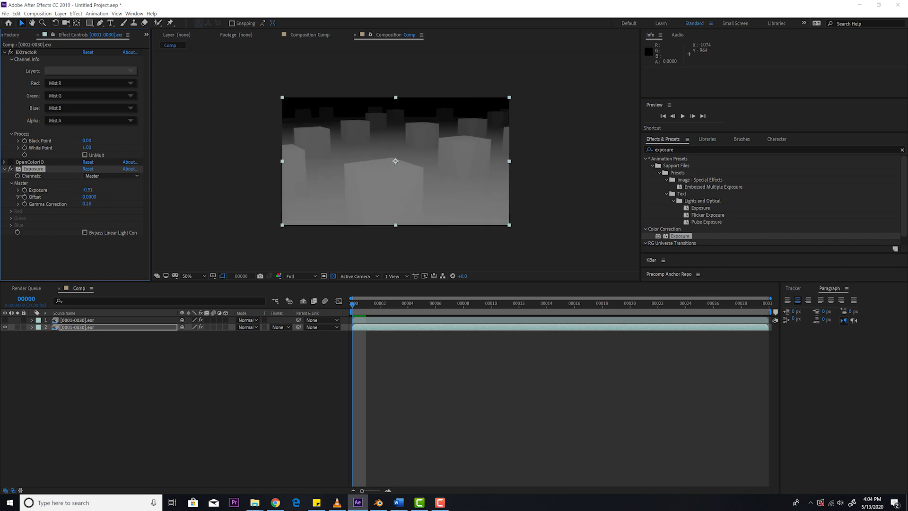
click(10, 169)
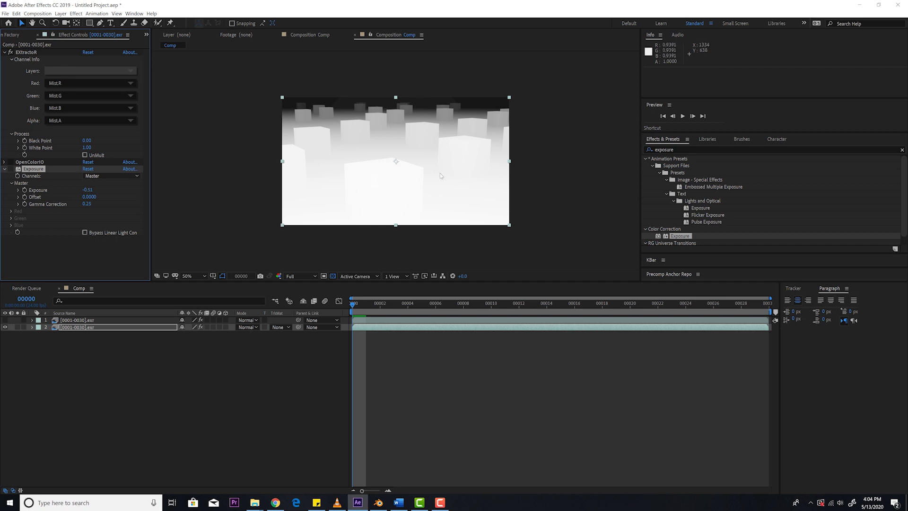
Precompose layer 2 moving all attributes, rename it Mist, and unhide the colour render layer
click(72, 328)
click(74, 328)
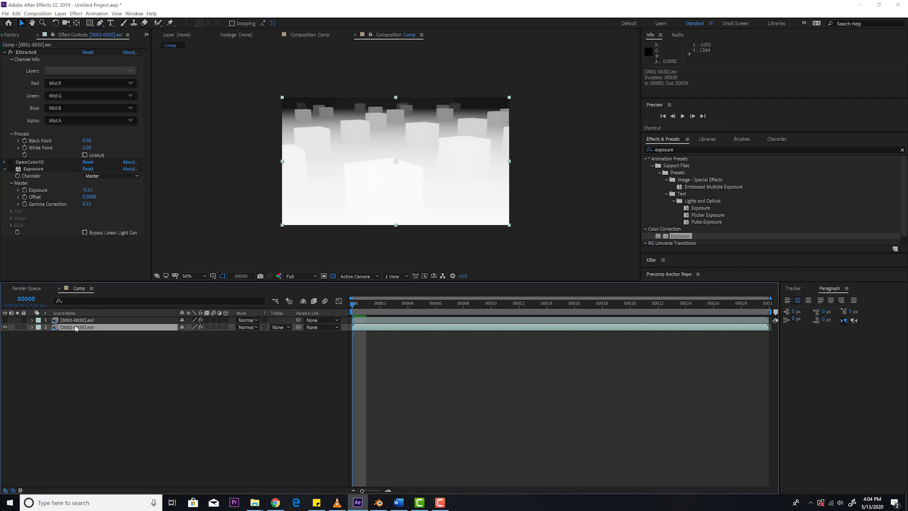
key(ctrl+shift+c)
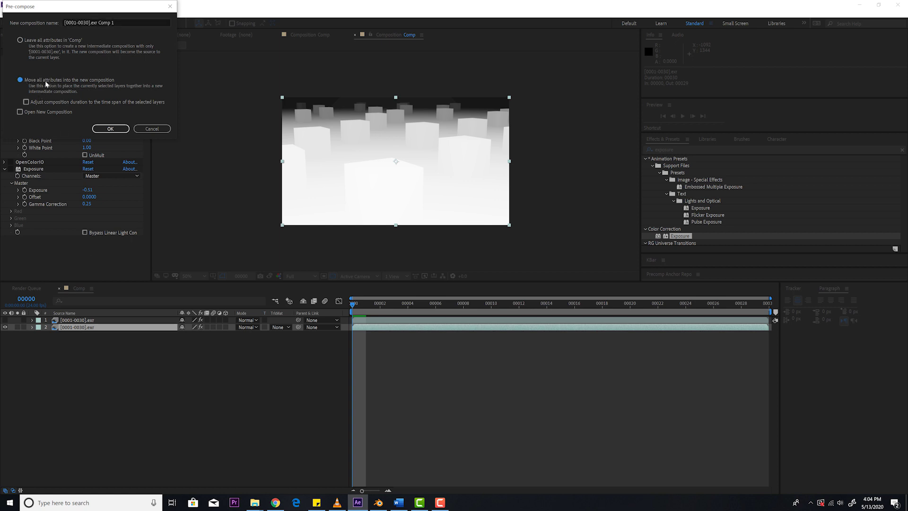
click(111, 129)
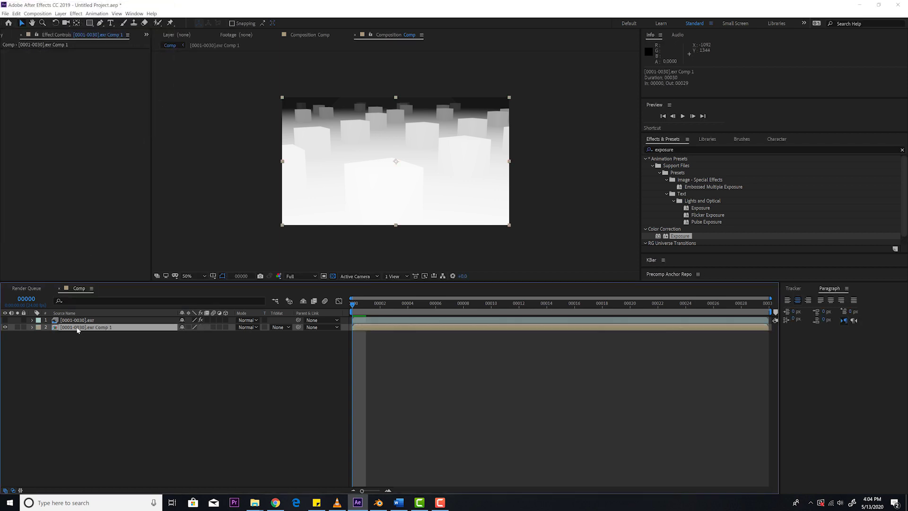
key(Return)
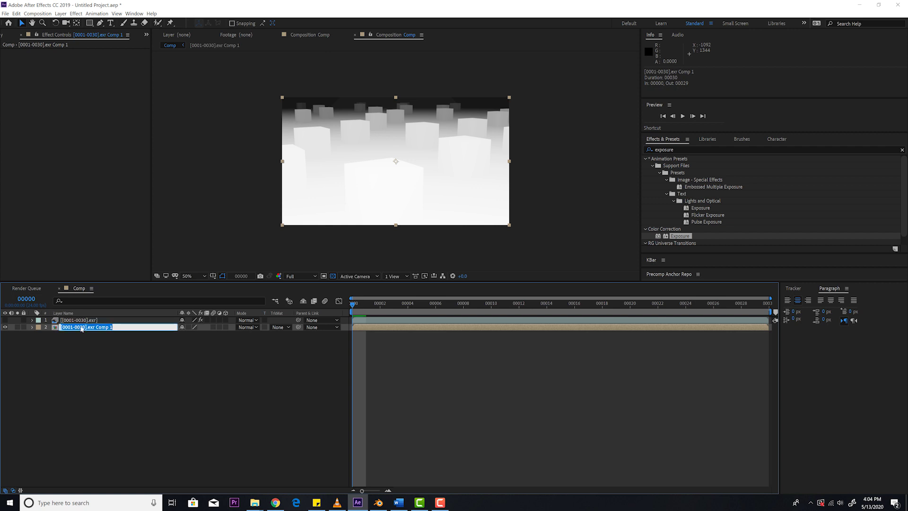
text(Mist)
click(83, 353)
click(56, 321)
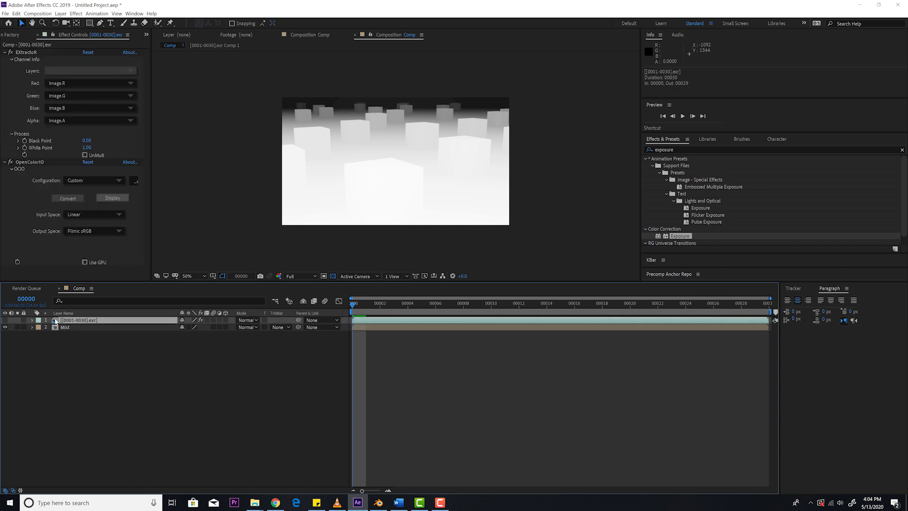
click(4, 320)
Apply Camera Lens Blur to layer 1 with 2. Mist as Blur Map Layer and Blur Radius 20
click(692, 150)
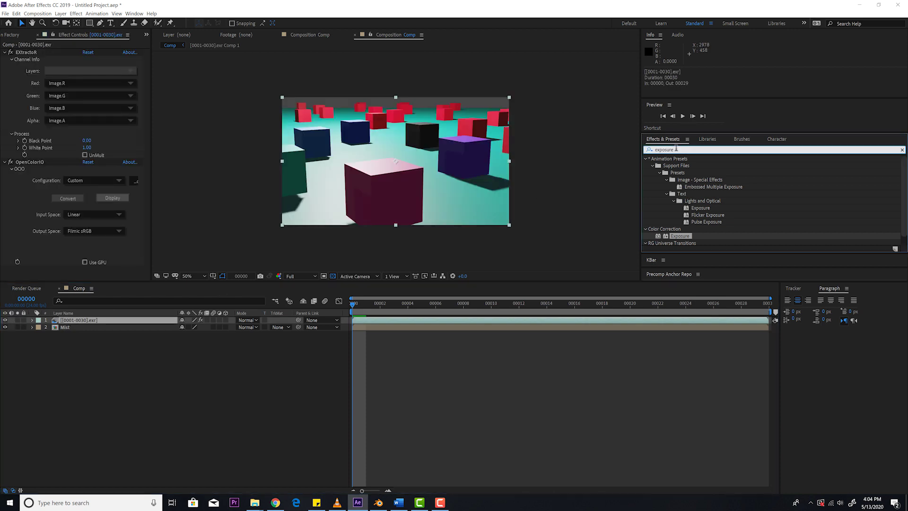
text(lens)
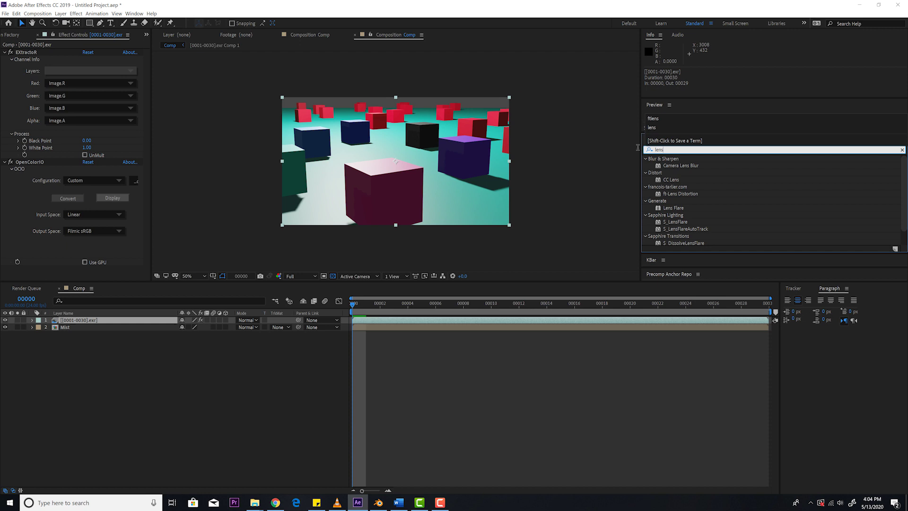
drag(681, 165, 89, 321)
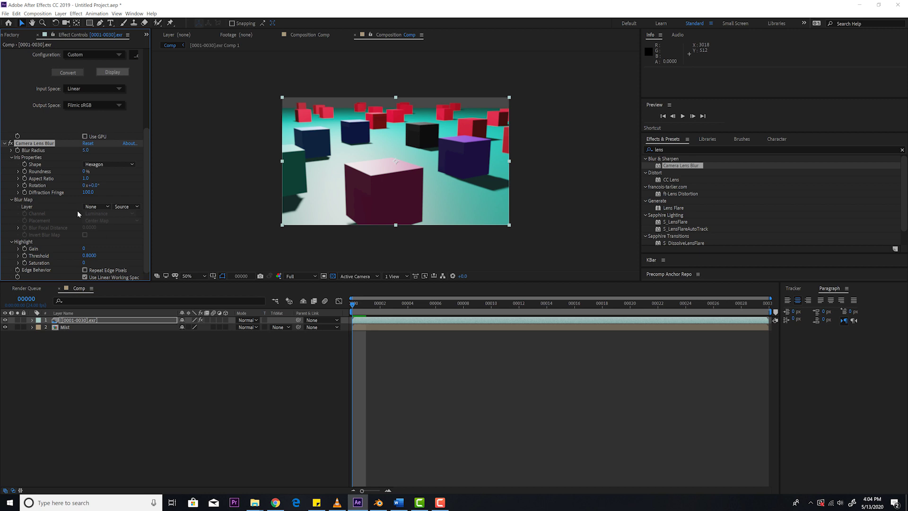
click(87, 207)
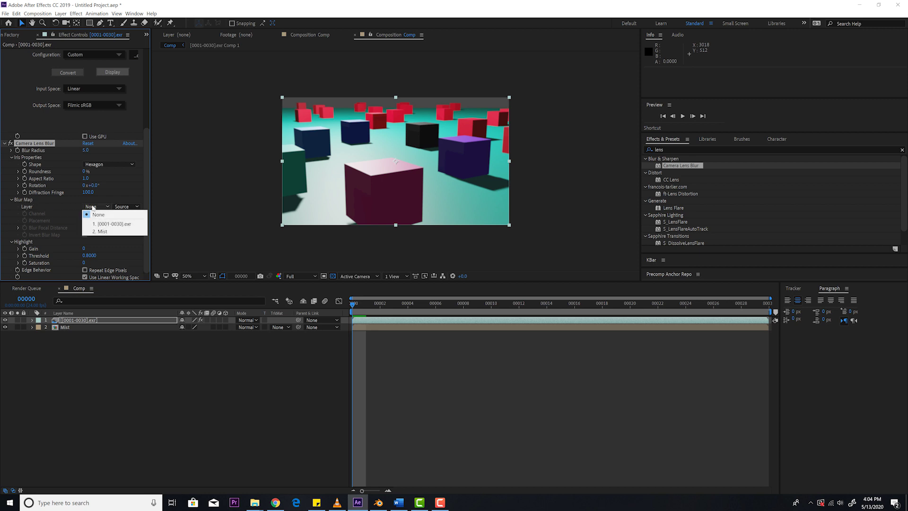
click(111, 231)
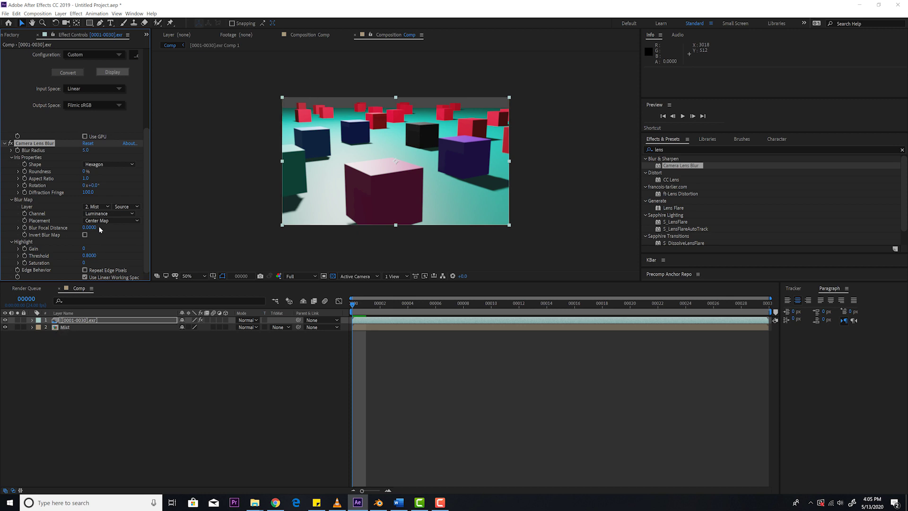
click(86, 149)
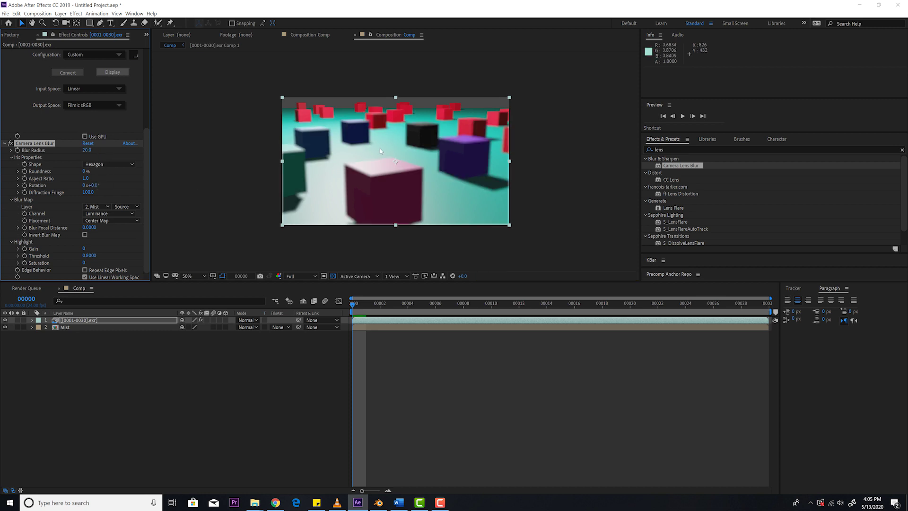
Keyframe Blur Focal Distance from 1.0 at frame 0 to 0.3 at frame 3, then disable Camera Lens Blur
drag(89, 228, 168, 228)
drag(99, 226, 159, 228)
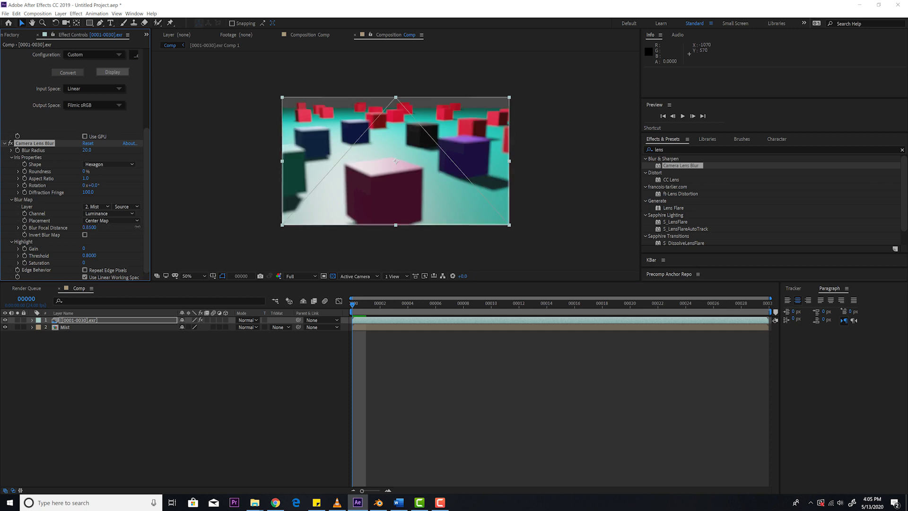
click(25, 227)
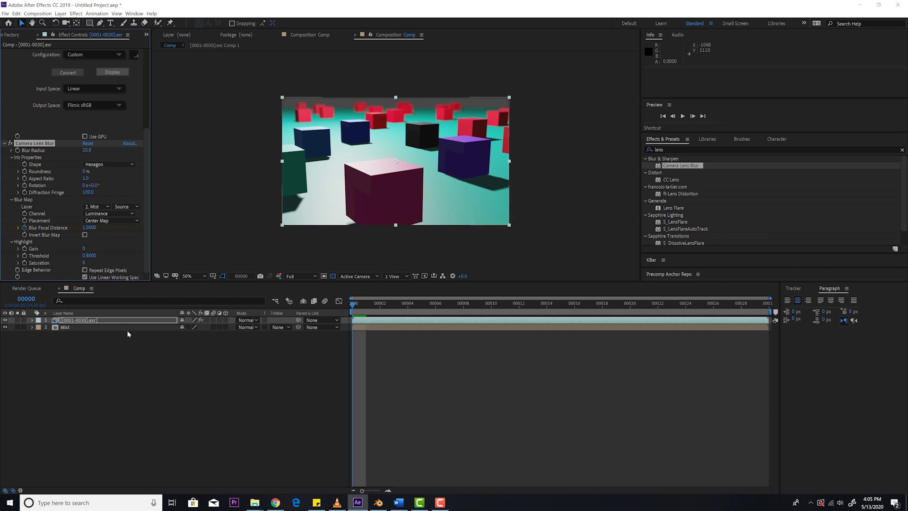
key(u)
key(Page_Down)
key(Page_Down)
key(Page_Down)
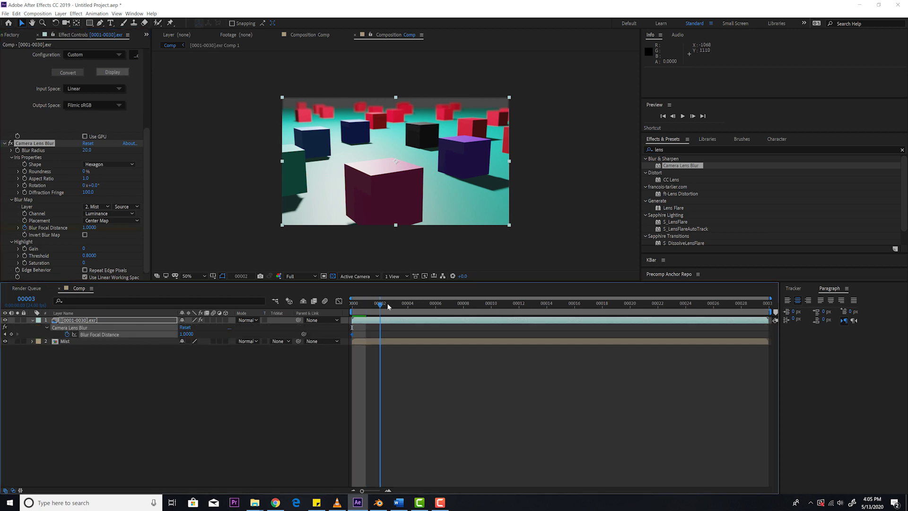
text(0.3)
key(Return)
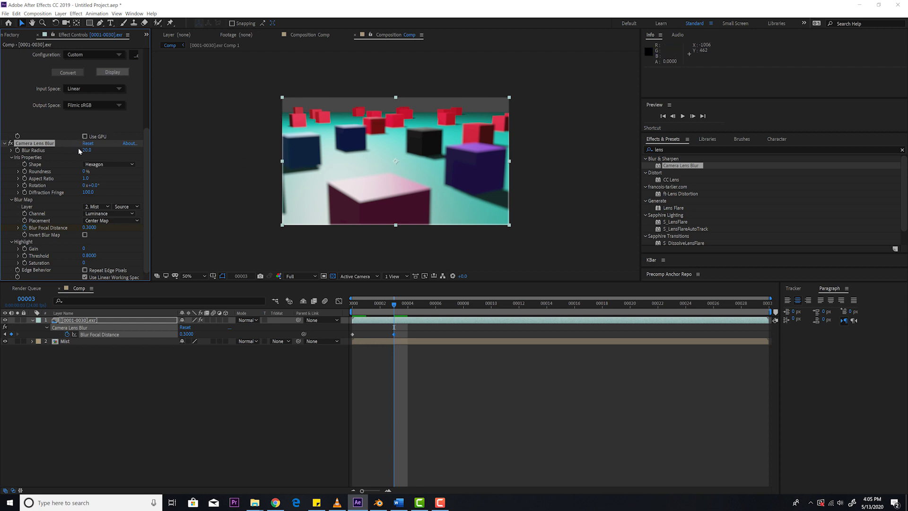
click(10, 145)
click(4, 143)
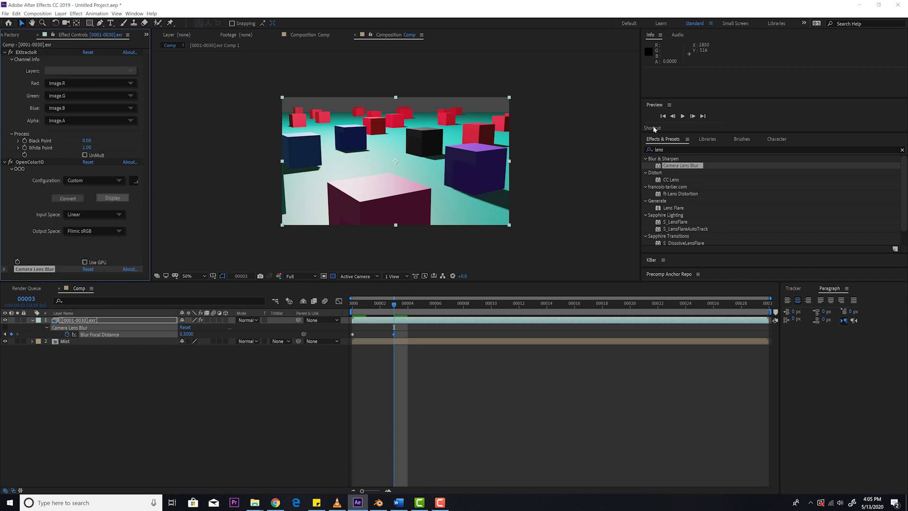
Apply FL Depth Of Field from the Frischluft category to the colour render layer
click(644, 150)
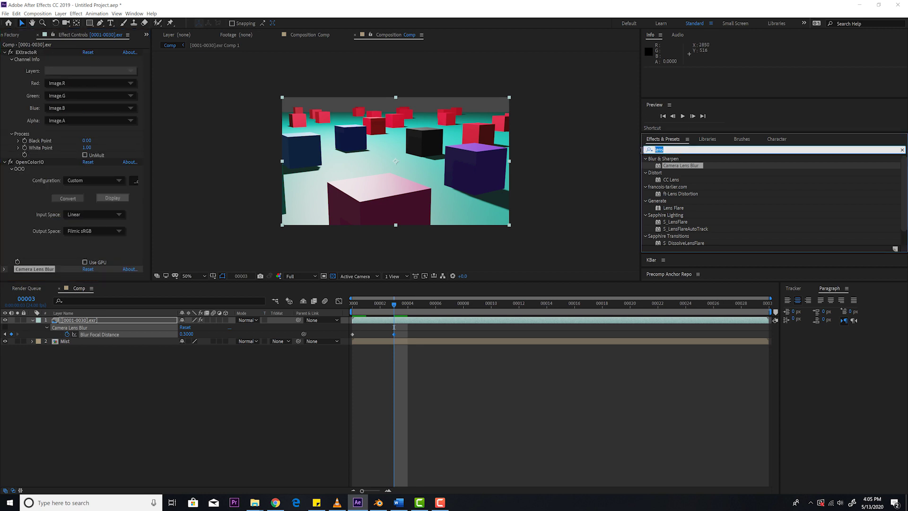
key(BackSpace)
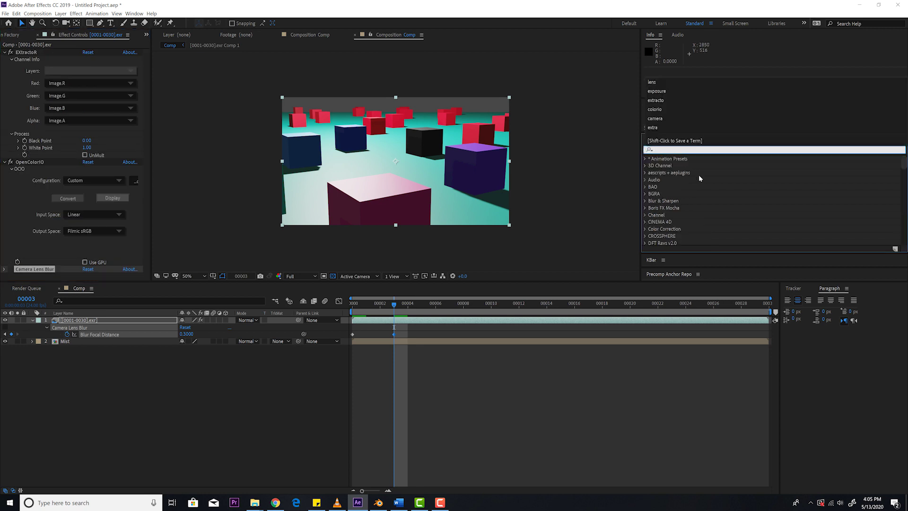
scroll(678, 178, down, 3)
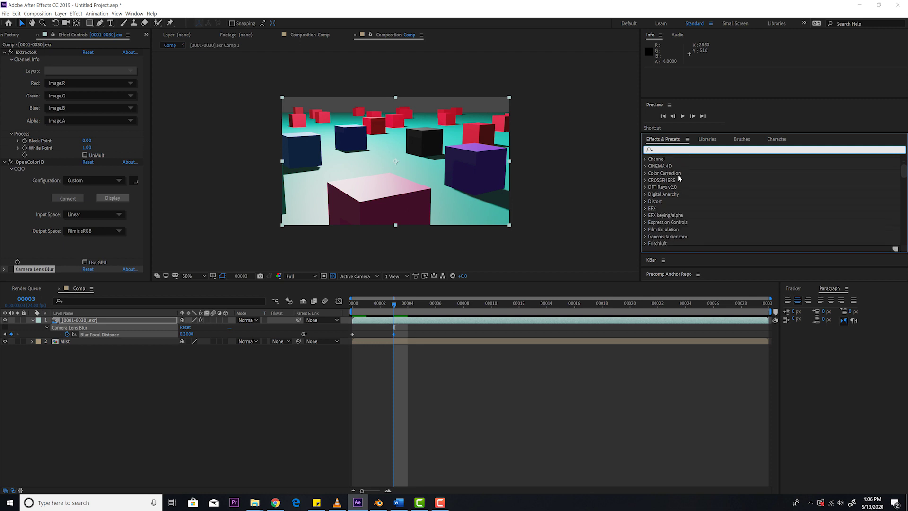
scroll(676, 175, down, 2)
click(646, 229)
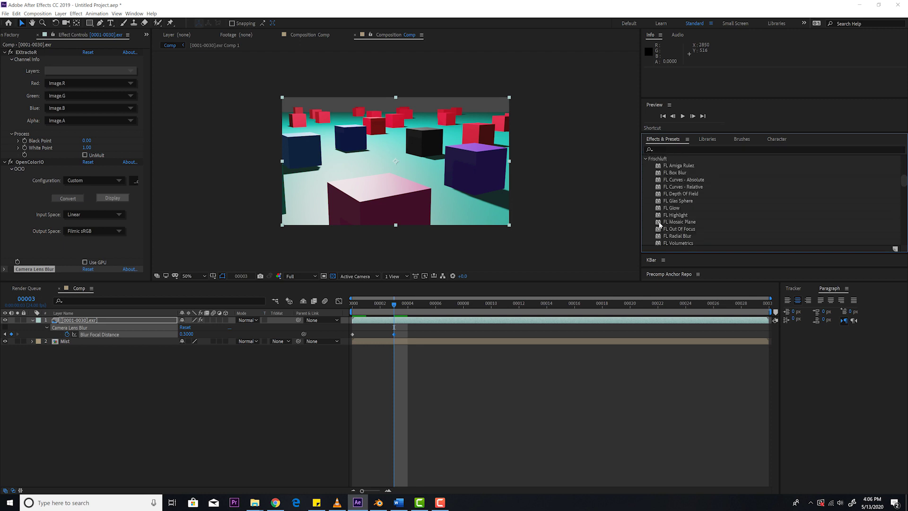
click(688, 195)
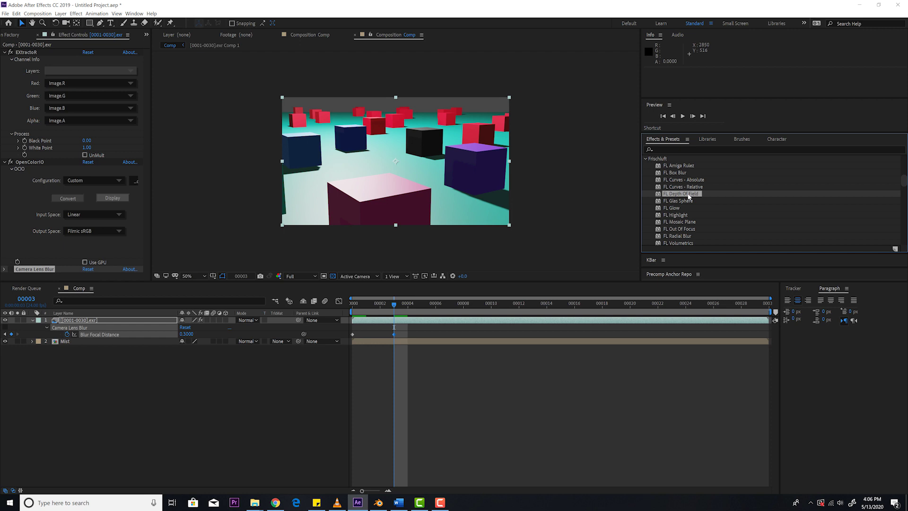
drag(689, 198, 87, 320)
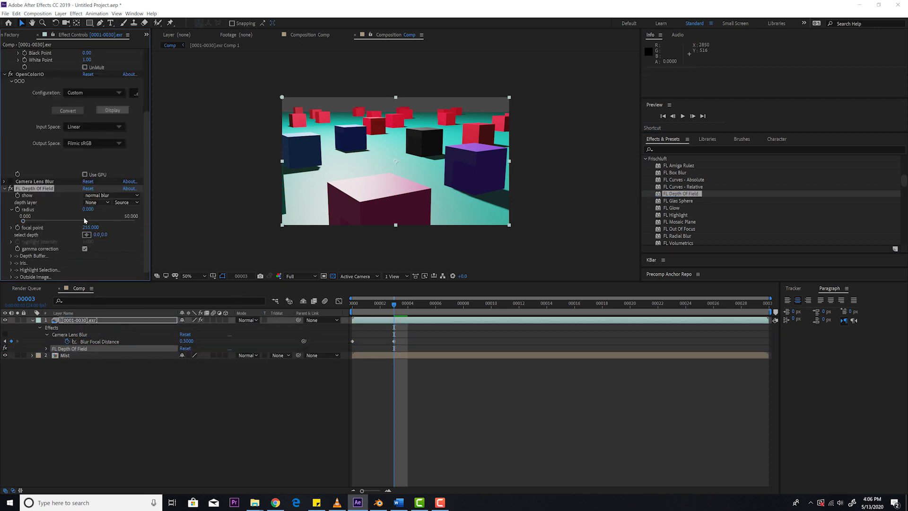
Set FL Depth Of Field's depth layer to 2. Mist and its radius to 20
click(94, 202)
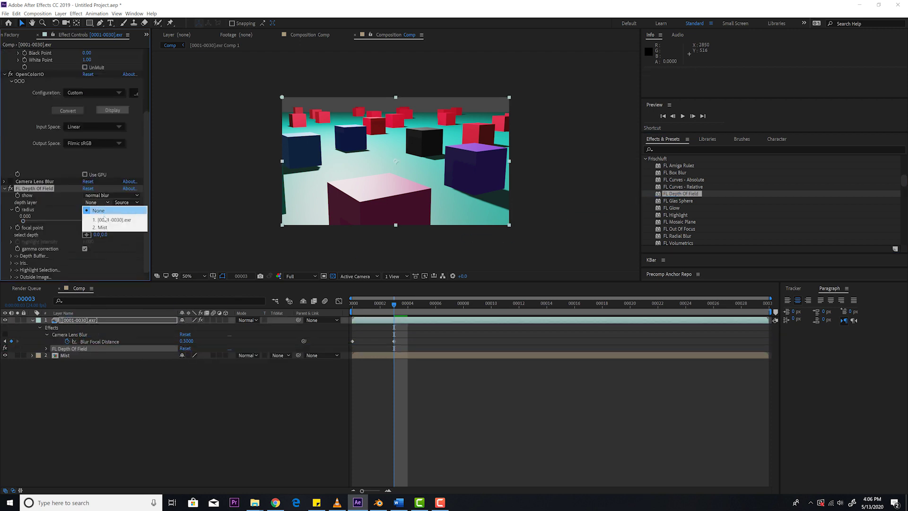
click(104, 227)
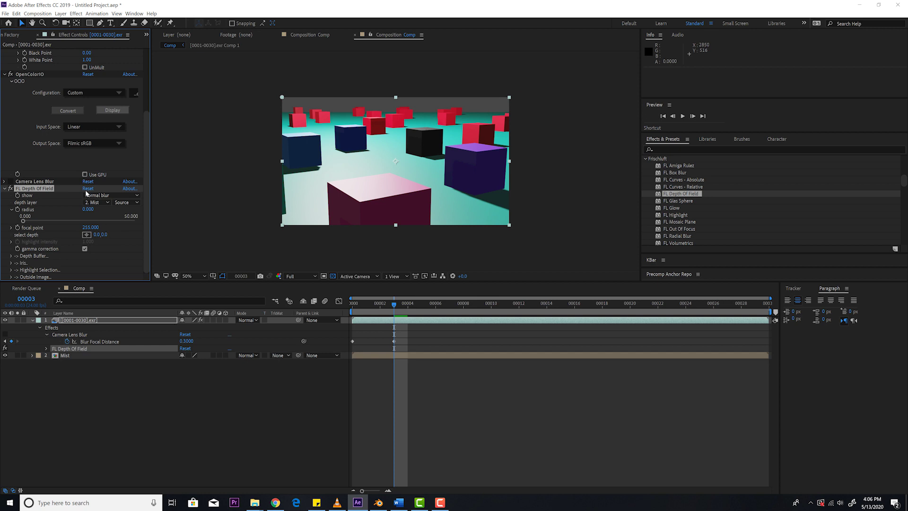
click(88, 209)
text(20)
key(Return)
Pick focus on the large front cube and raise the depth of field radius to 60
click(86, 234)
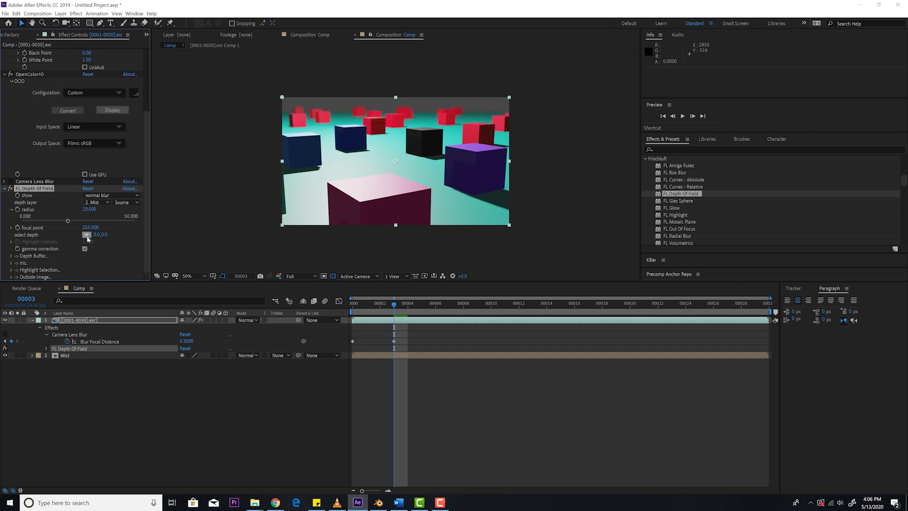
click(362, 202)
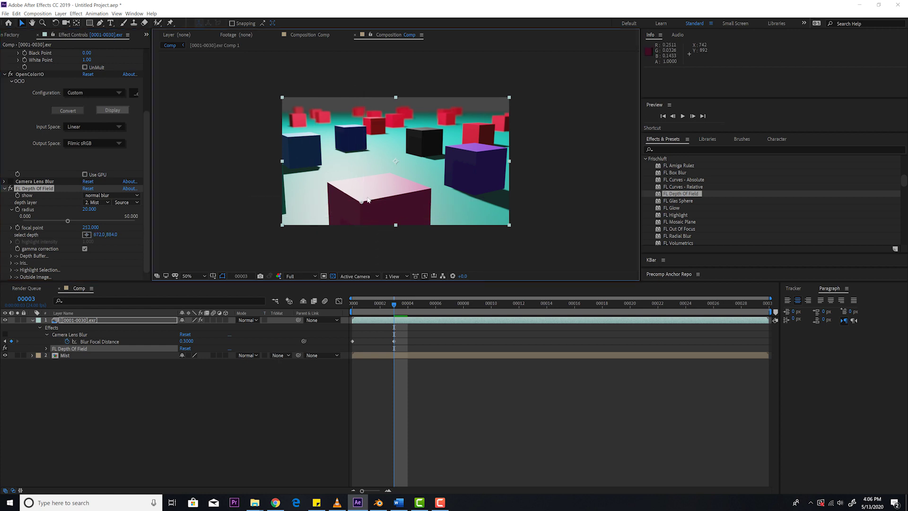
click(89, 209)
text(6)
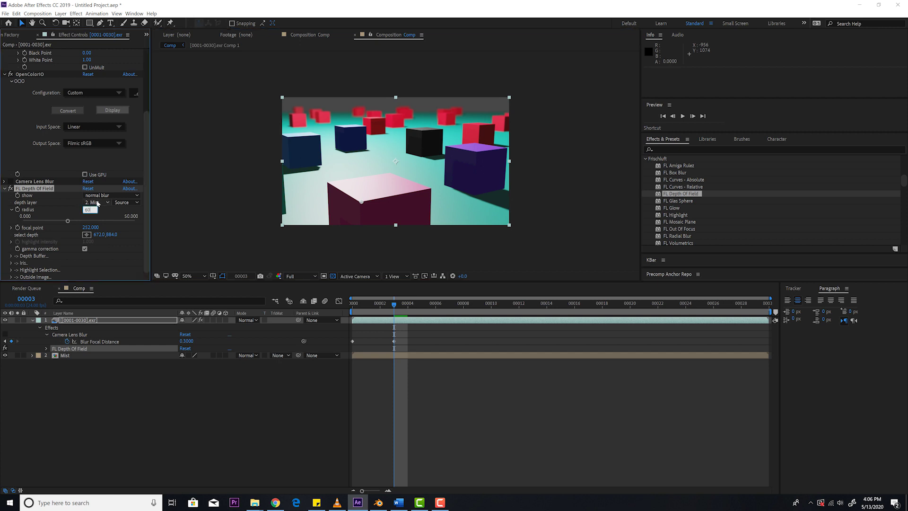
text(0)
key(Return)
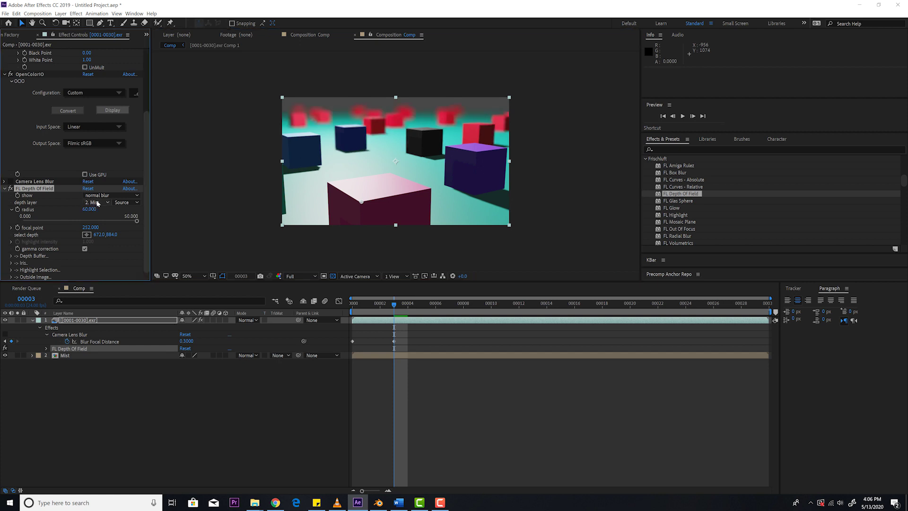
Re-pick the focus depth until the navy cube is sharp, at focal point 223
click(86, 234)
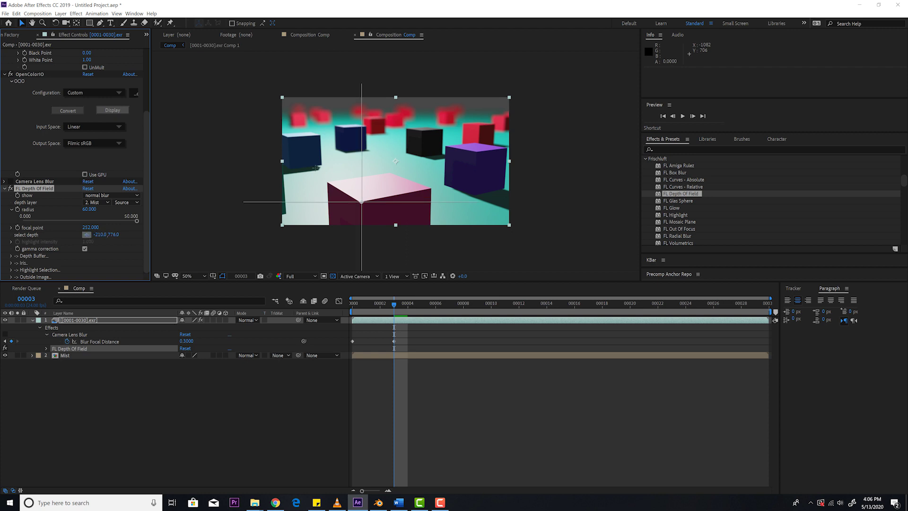
click(405, 109)
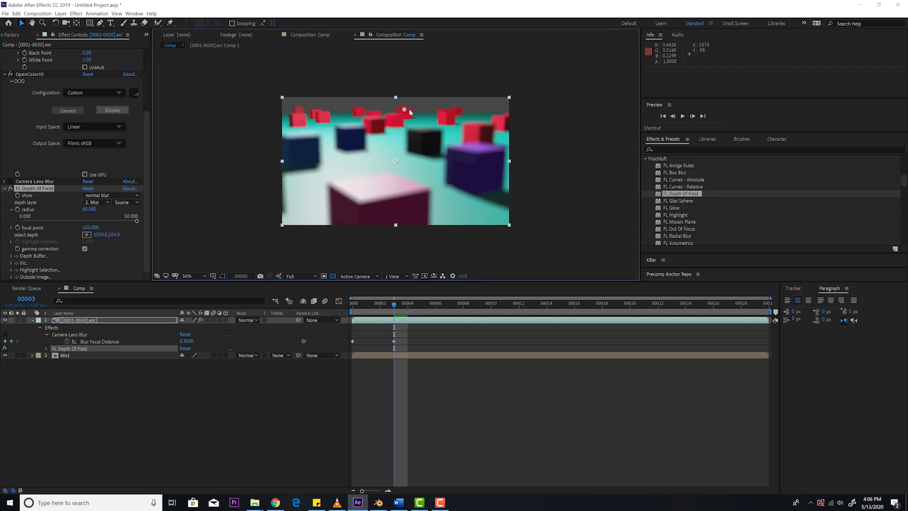
click(86, 235)
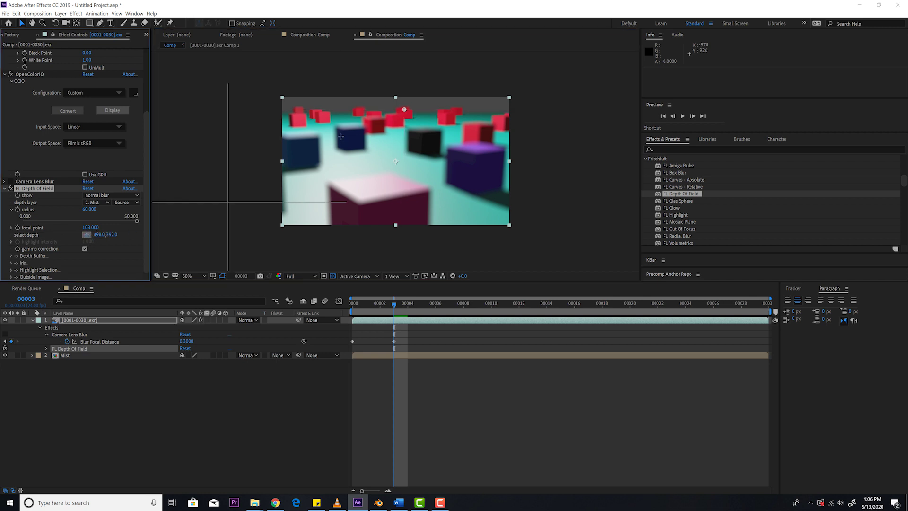
click(322, 117)
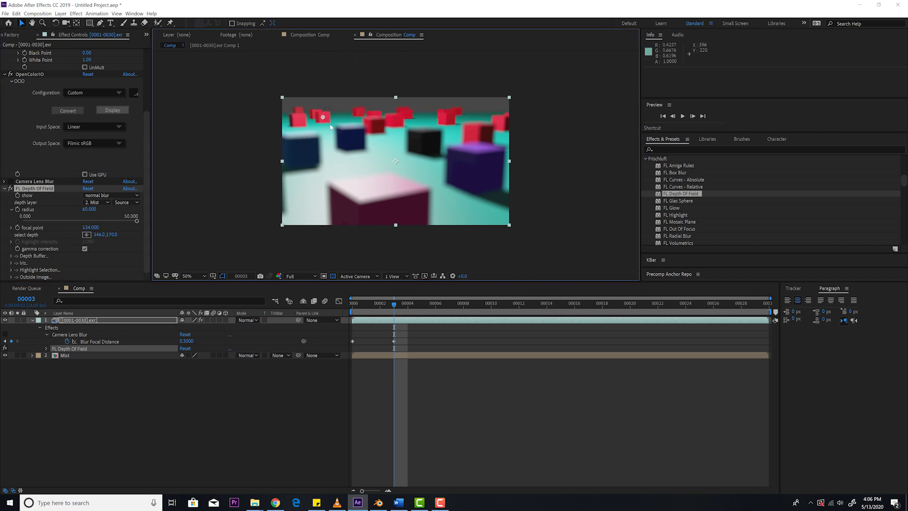
drag(322, 117, 357, 136)
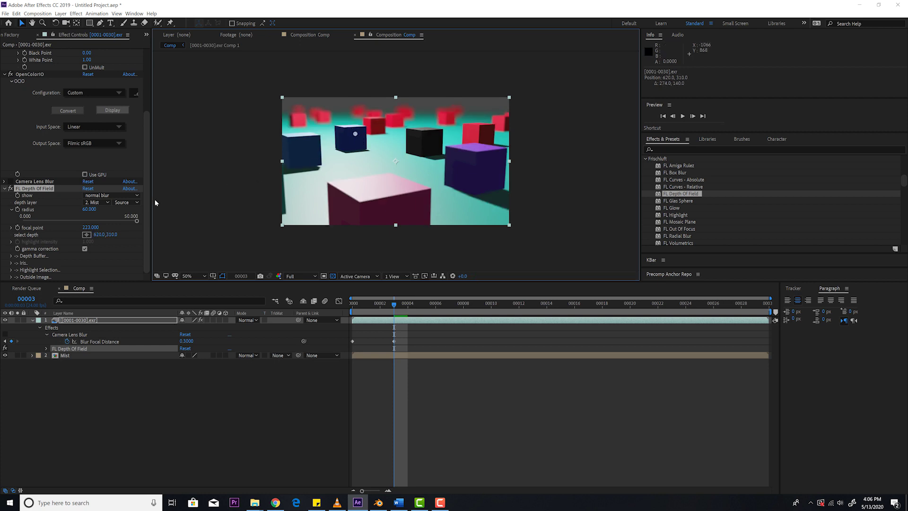
Keyframe the FL Depth Of Field focal point, then at frame 8 pick the black cube (237.000)
click(20, 230)
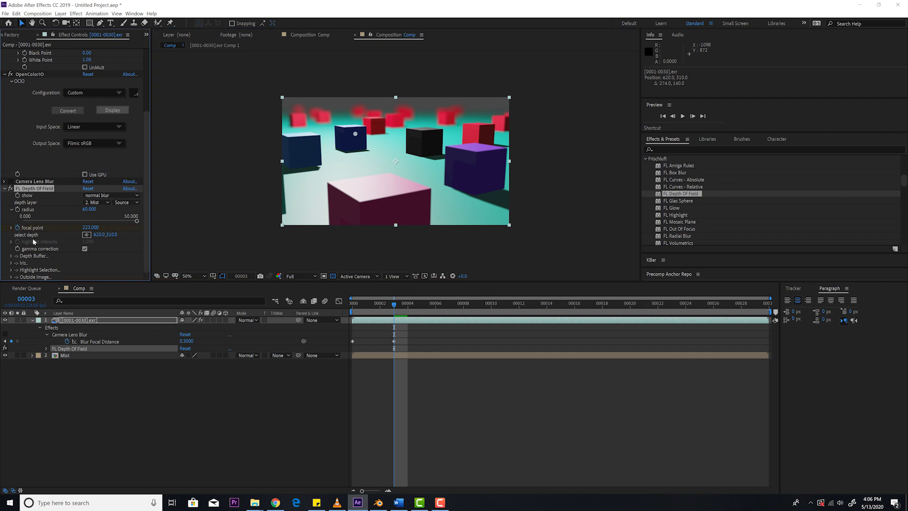
click(18, 227)
key(u)
key(u)
key(u)
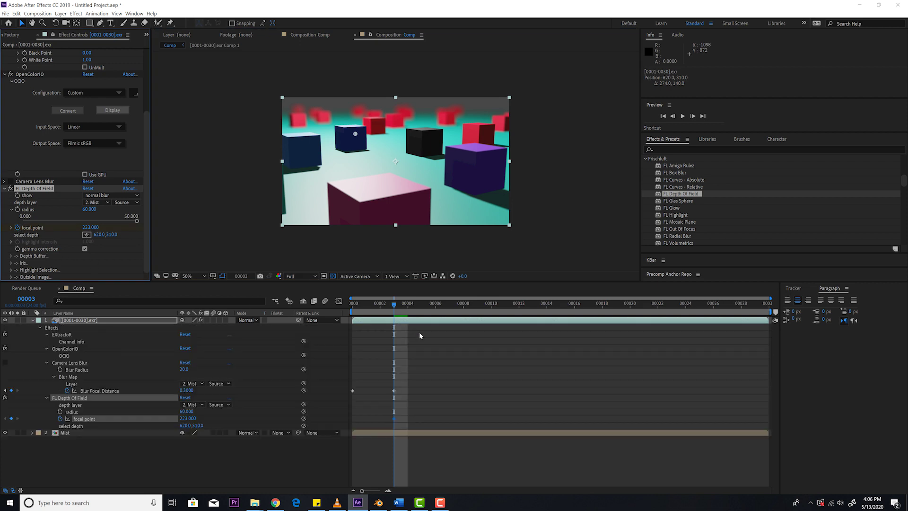
drag(395, 306, 463, 306)
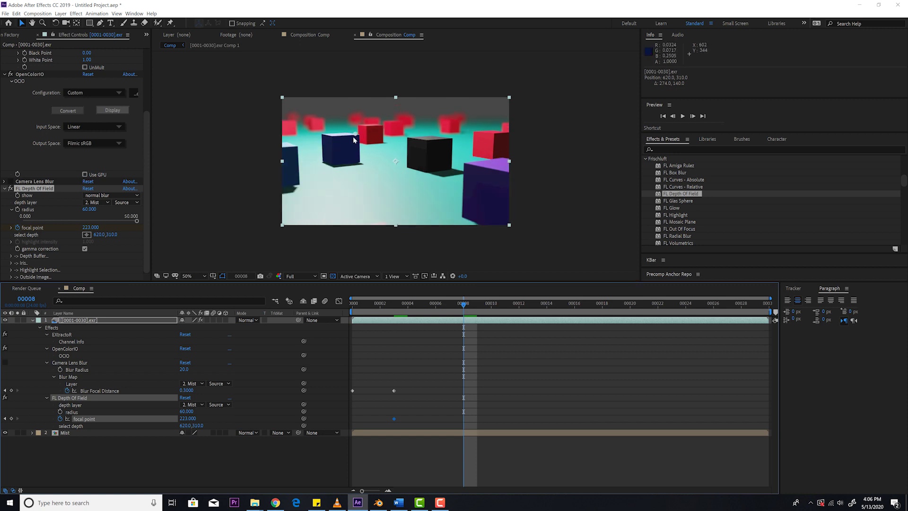
drag(442, 151, 440, 148)
click(443, 151)
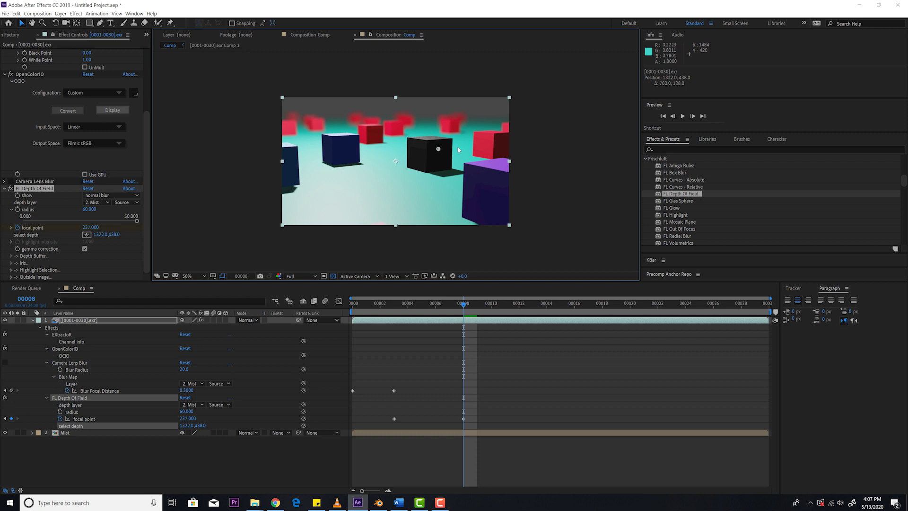
Open the Mist depth-pass precomp and enable Linearize Working Space in the project colour settings
scroll(92, 144, up, 2)
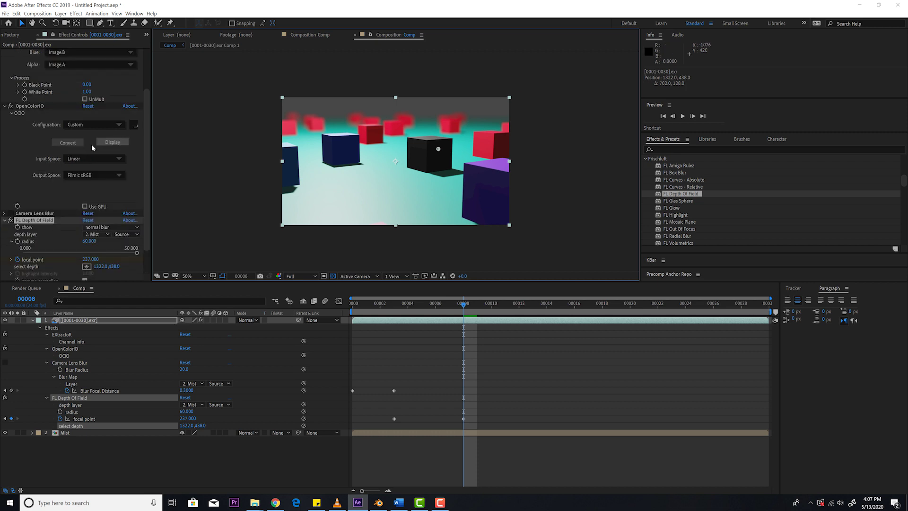
double_click(65, 434)
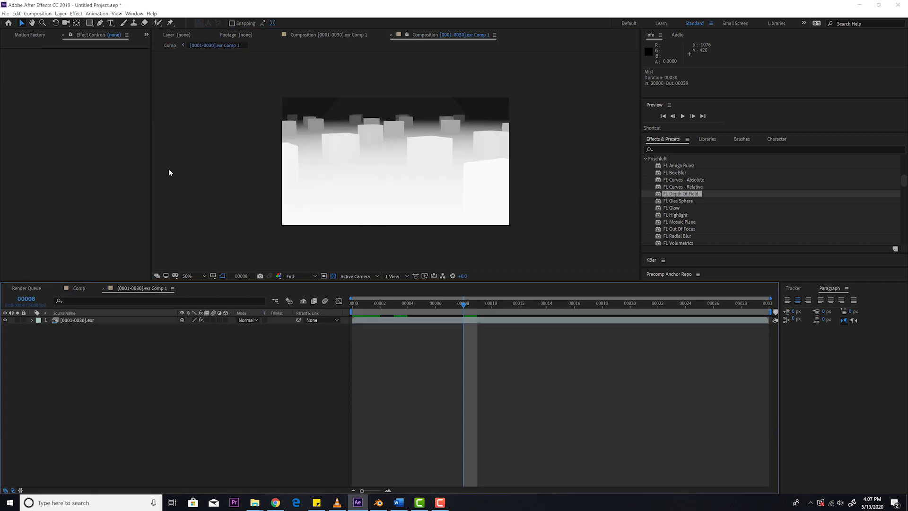
click(146, 35)
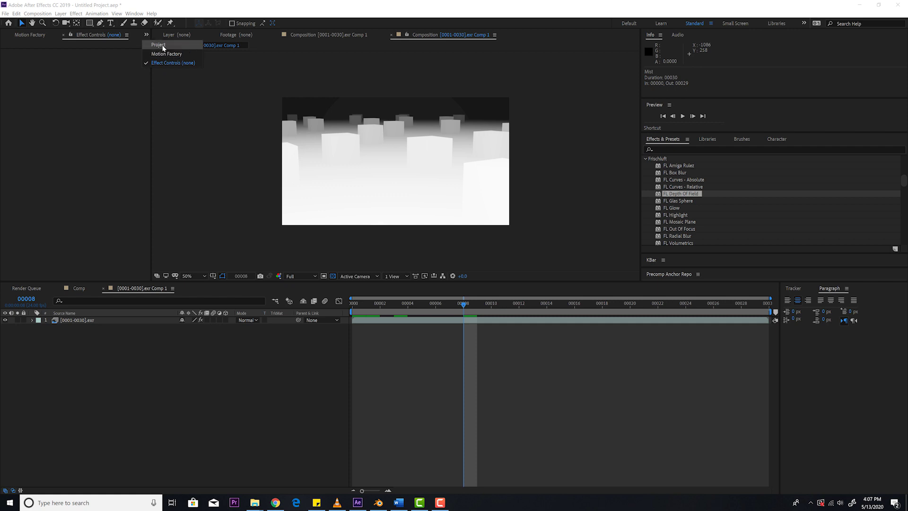
click(158, 45)
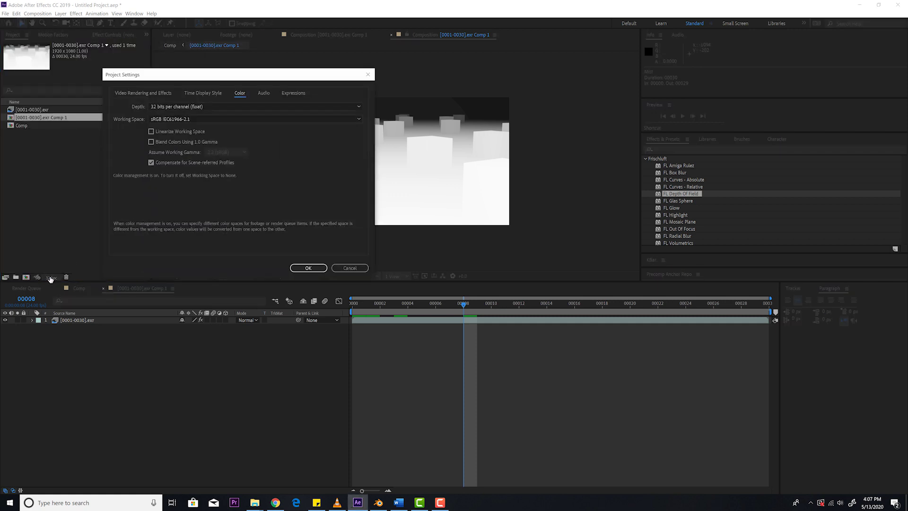
click(151, 131)
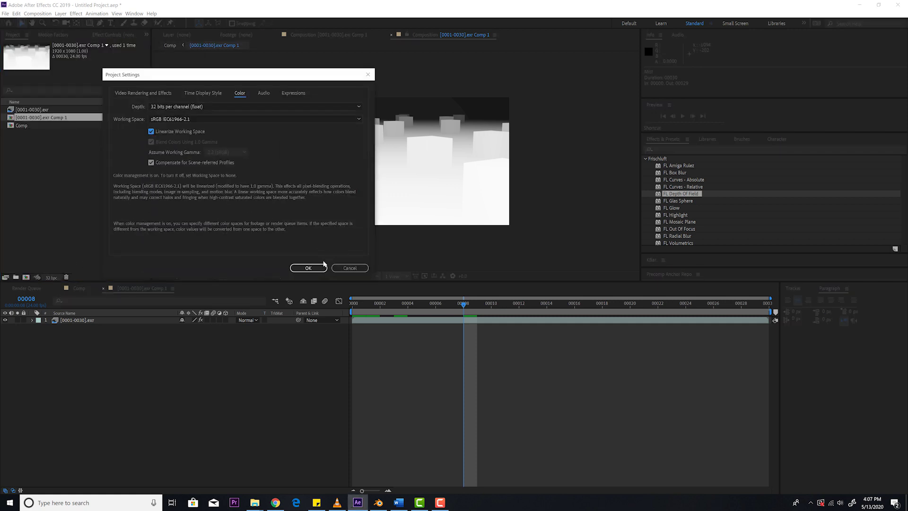
click(323, 266)
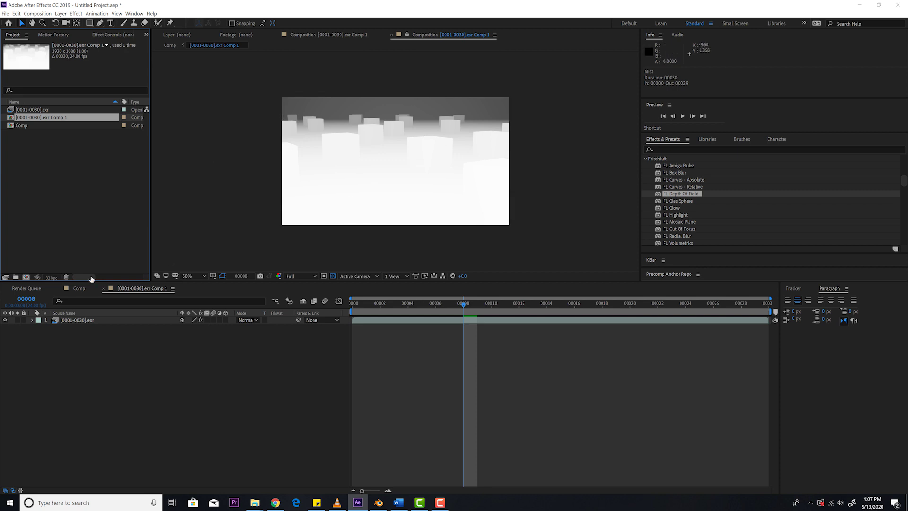
Disable the OpenColorIO effect on layer 1 of the main Comp
click(76, 288)
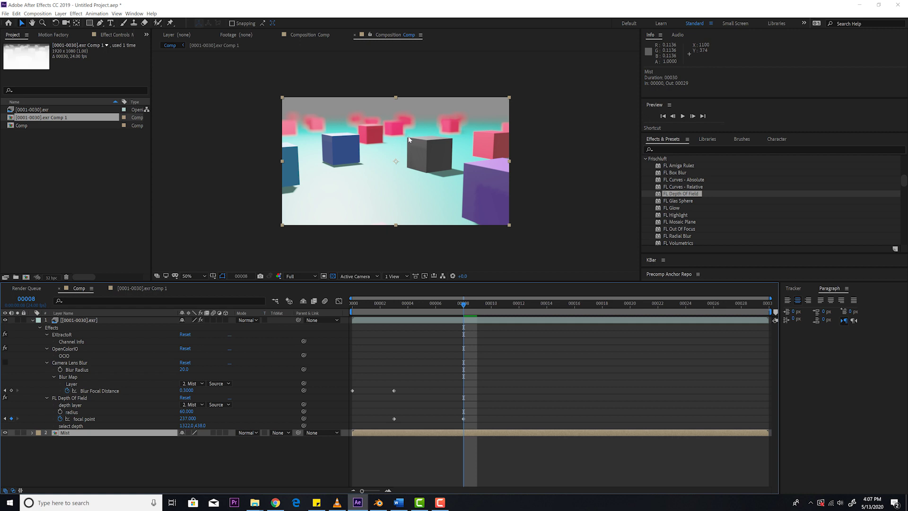
click(74, 327)
click(113, 35)
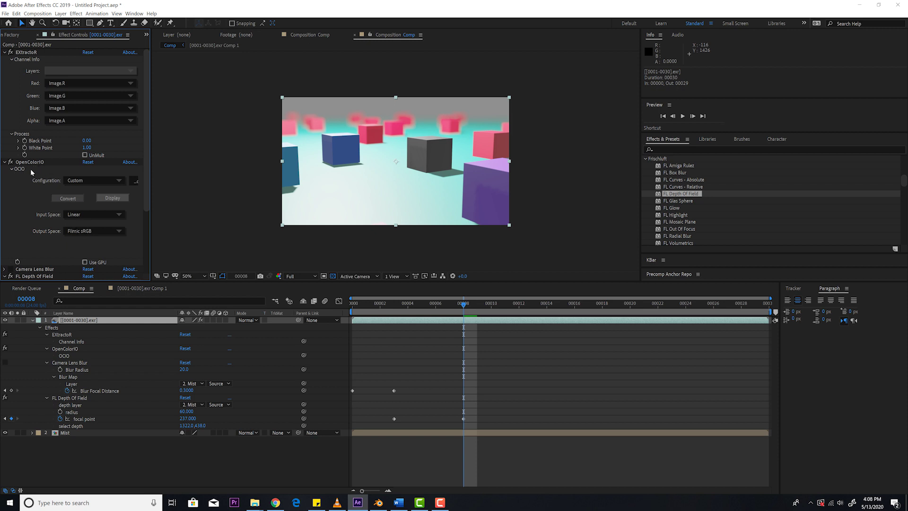
click(11, 161)
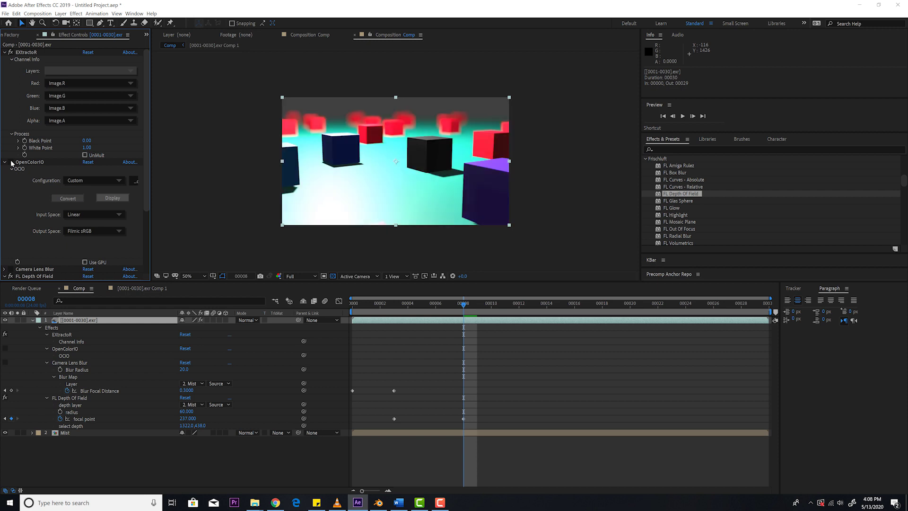
Compare the main Comp with the depth pass, ending on the [0001-0030].exr Comp 1 precomp
click(141, 289)
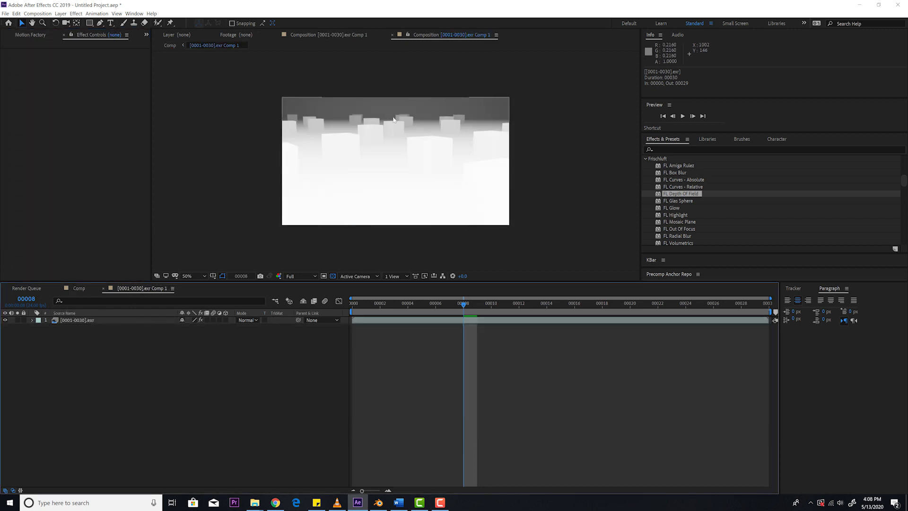
click(80, 290)
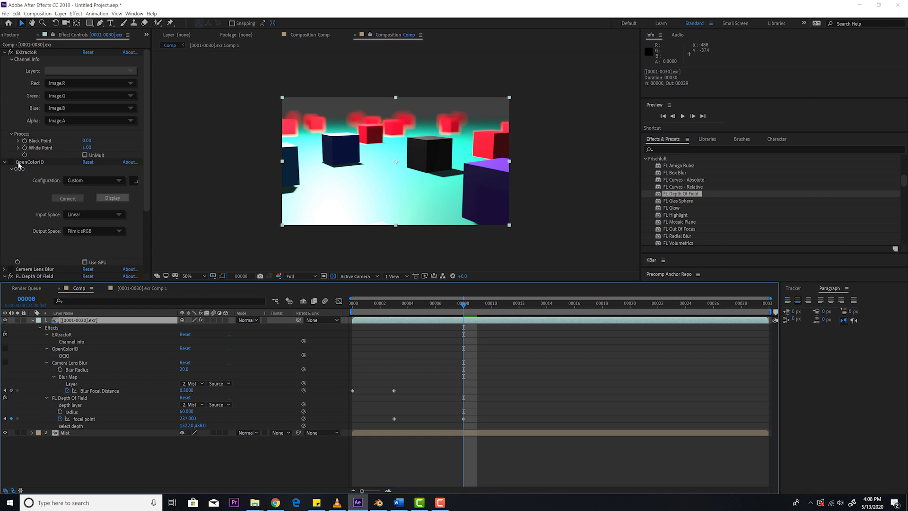
click(140, 289)
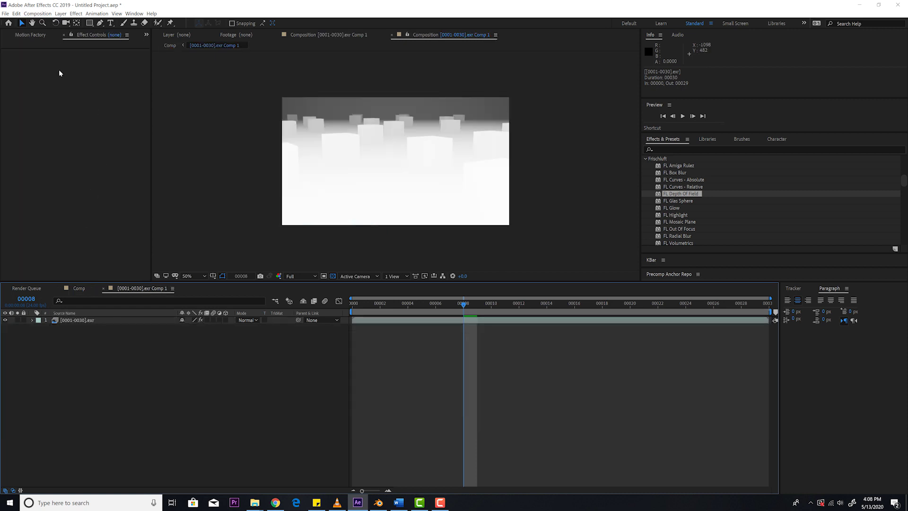
click(146, 34)
Uncheck Linearize Working Space in project colour settings, then show the main Comp's Effect Controls
click(166, 46)
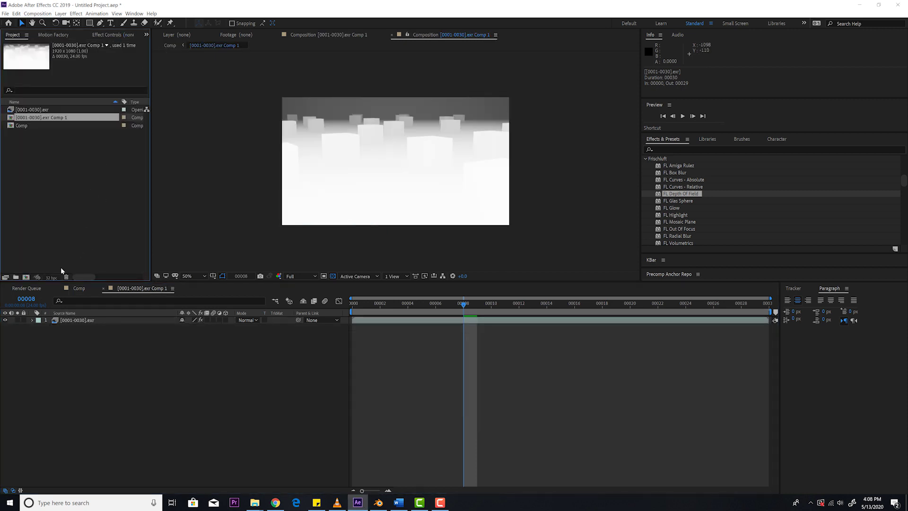
click(51, 278)
click(152, 131)
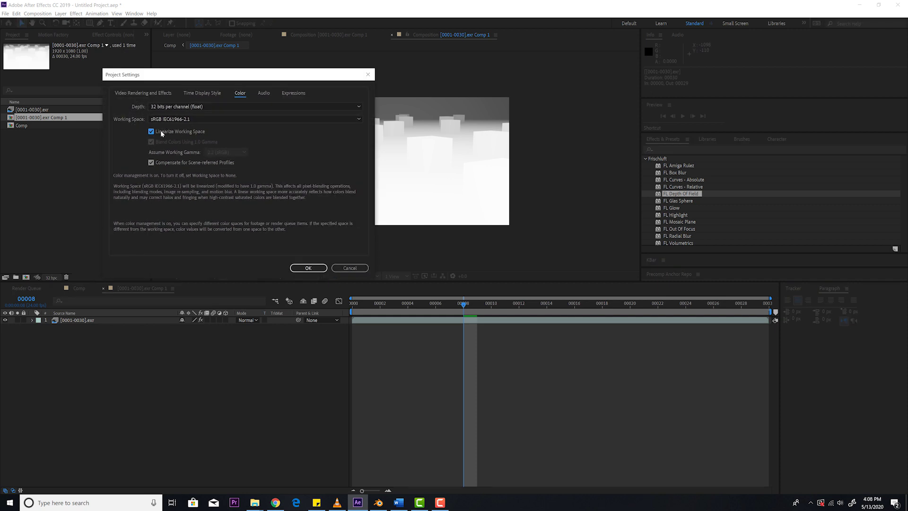
click(305, 268)
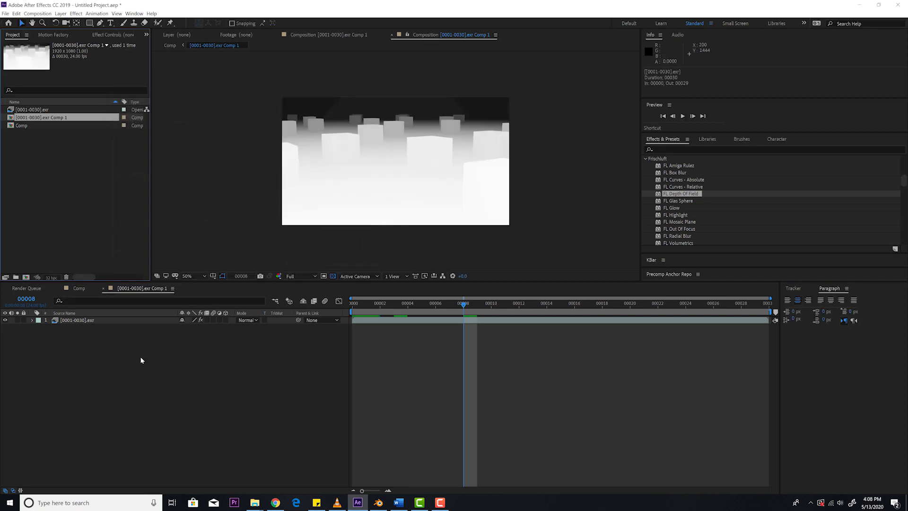
click(78, 288)
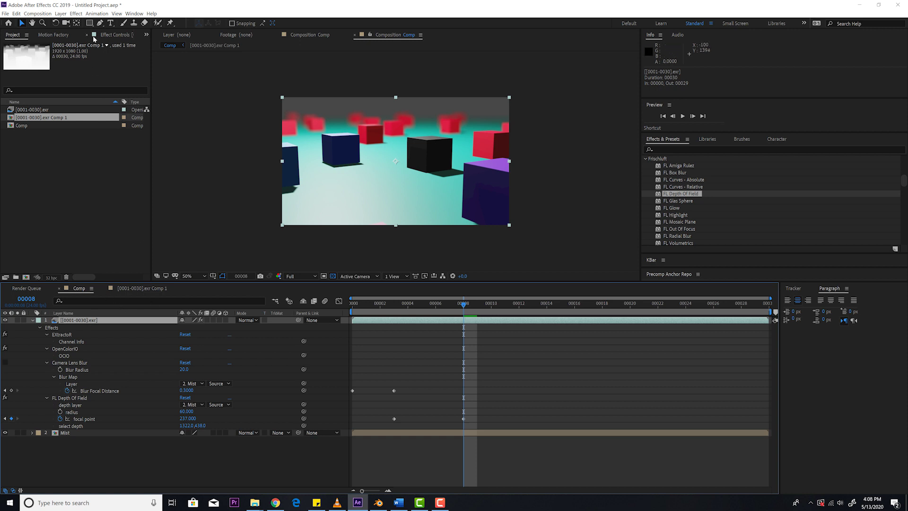
click(107, 35)
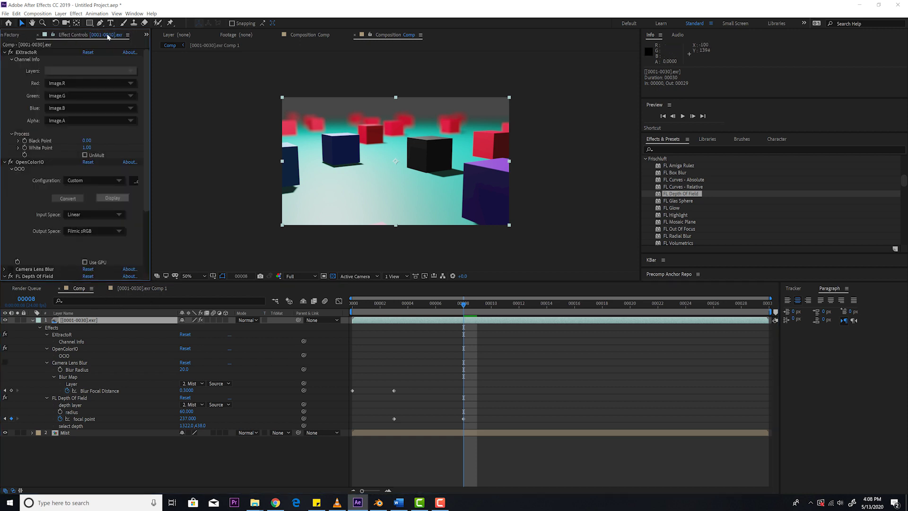